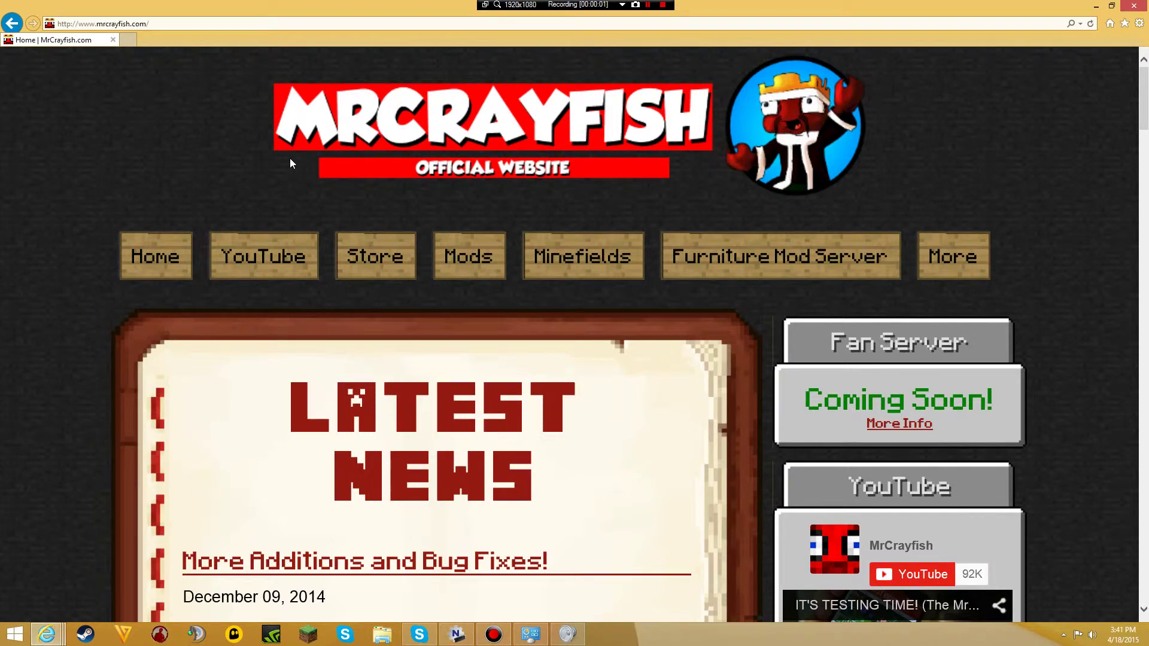
scroll(173, 144, down, 2)
scroll(157, 147, up, 2)
scroll(201, 144, down, 3)
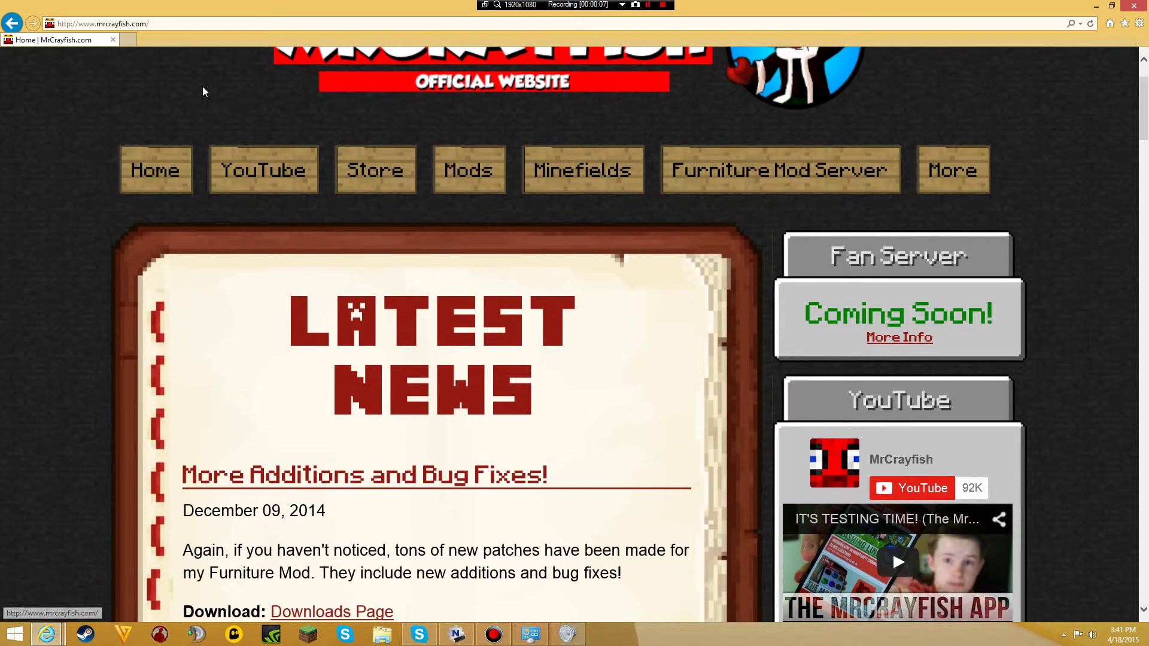
scroll(323, 84, up, 2)
scroll(445, 81, up, 1)
scroll(164, 170, down, 3)
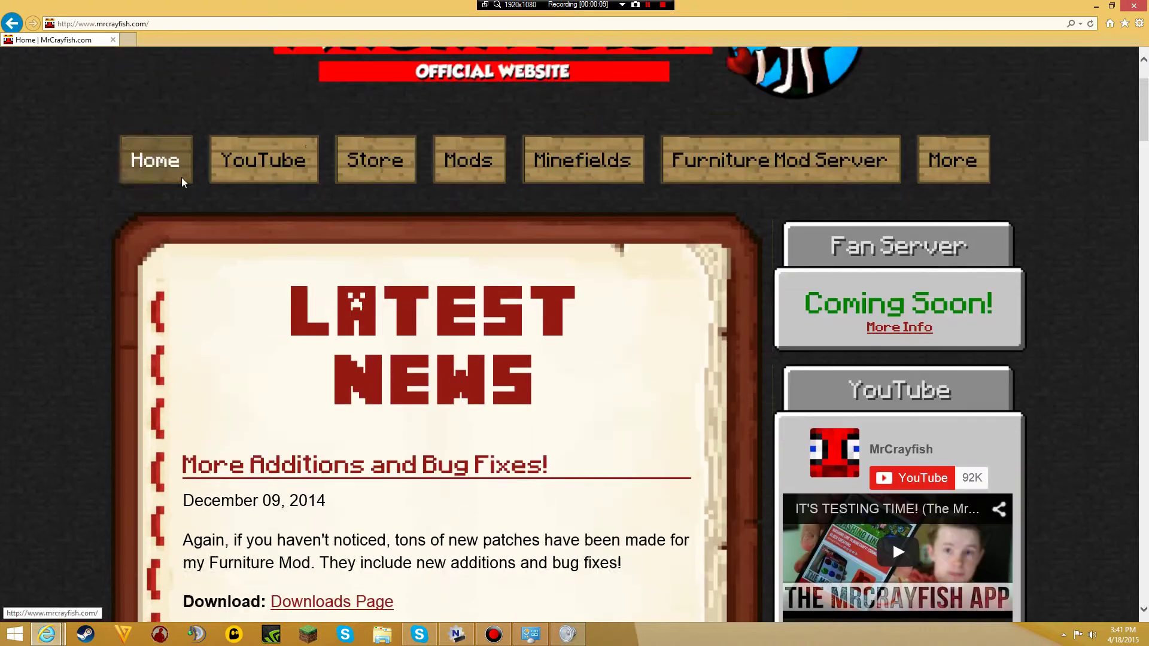
Go to the site's mods listing and open the page of MrCrayfish's Furniture Mod.
scroll(181, 177, up, 3)
click(476, 270)
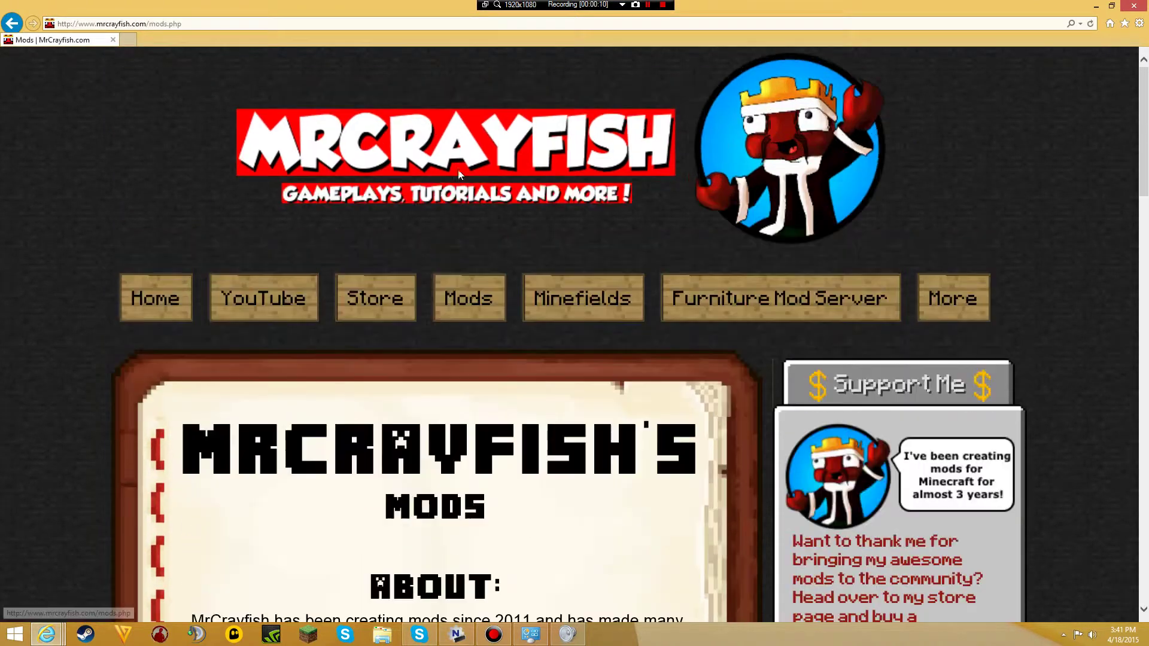
scroll(367, 237, down, 4)
scroll(367, 237, down, 12)
scroll(359, 240, down, 10)
click(357, 278)
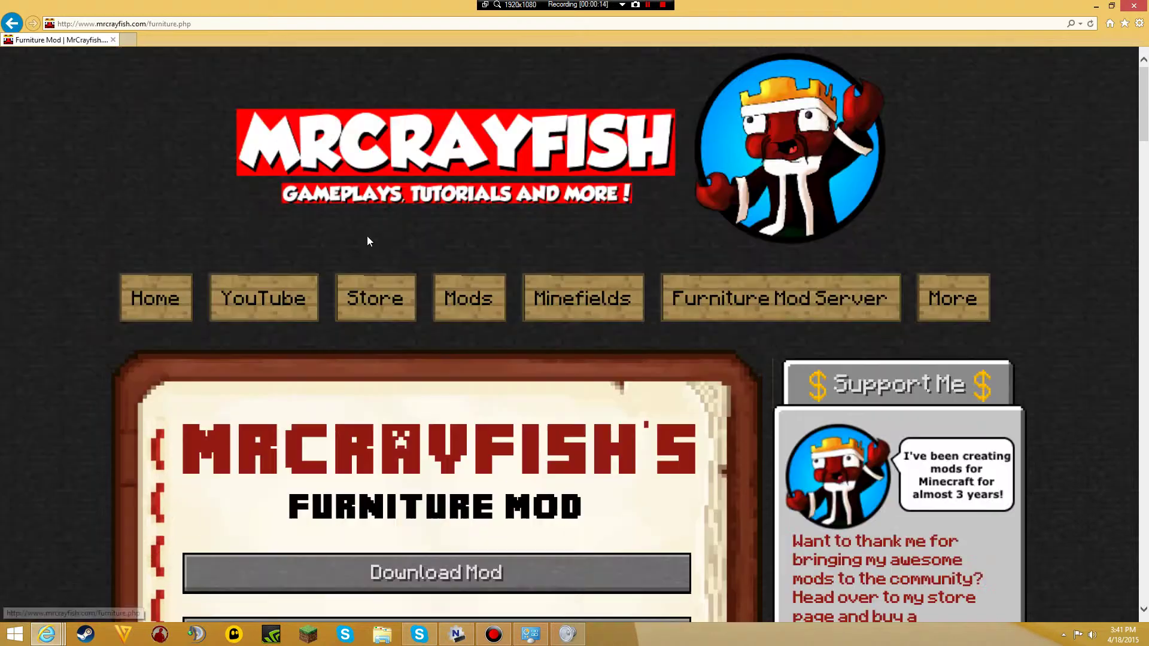
Open the Furniture Mod's download page and locate the downloads for Minecraft 1.7.10.
scroll(367, 235, down, 8)
scroll(395, 233, down, 3)
scroll(397, 233, down, 5)
scroll(407, 359, up, 13)
click(434, 490)
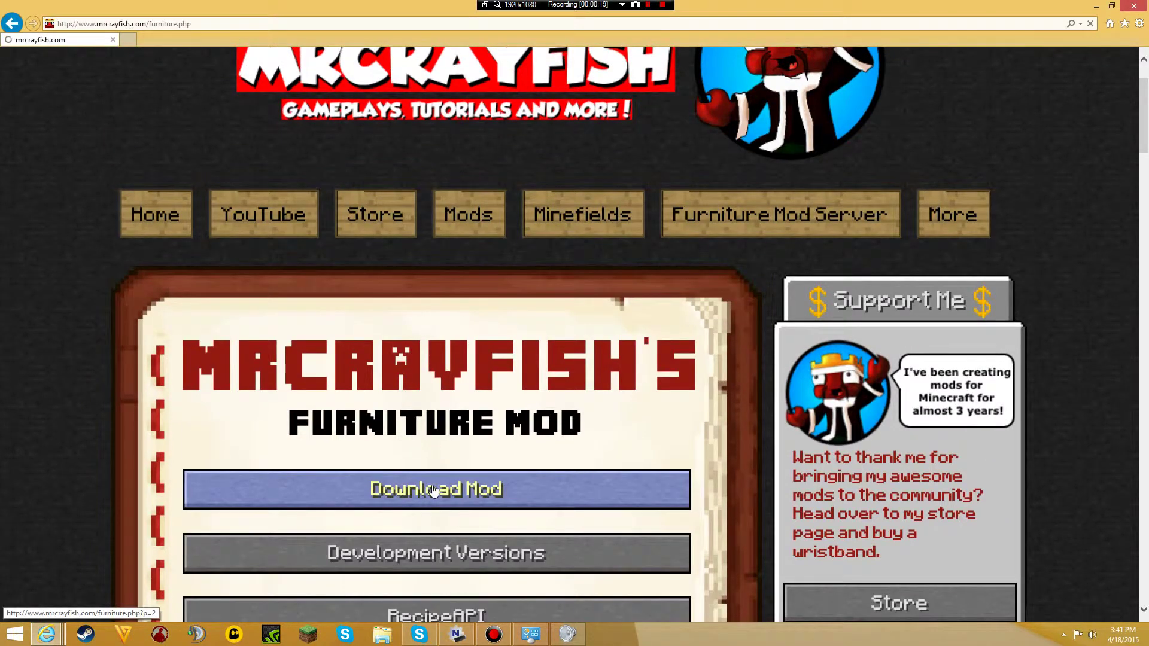
scroll(437, 455, down, 15)
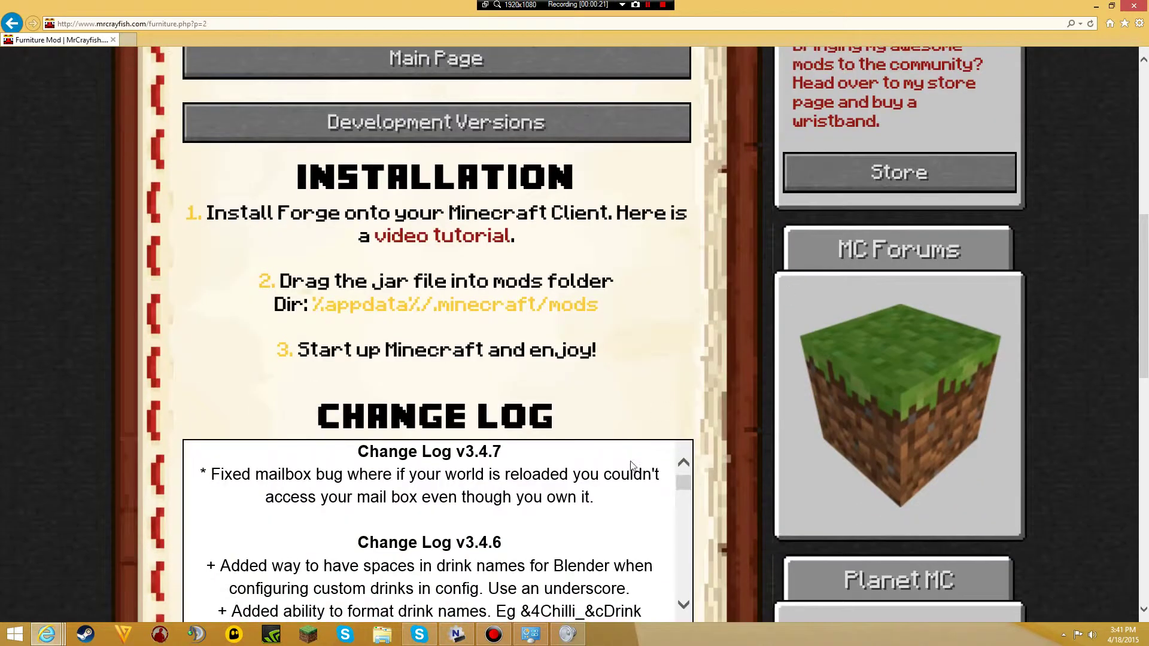
scroll(437, 455, down, 8)
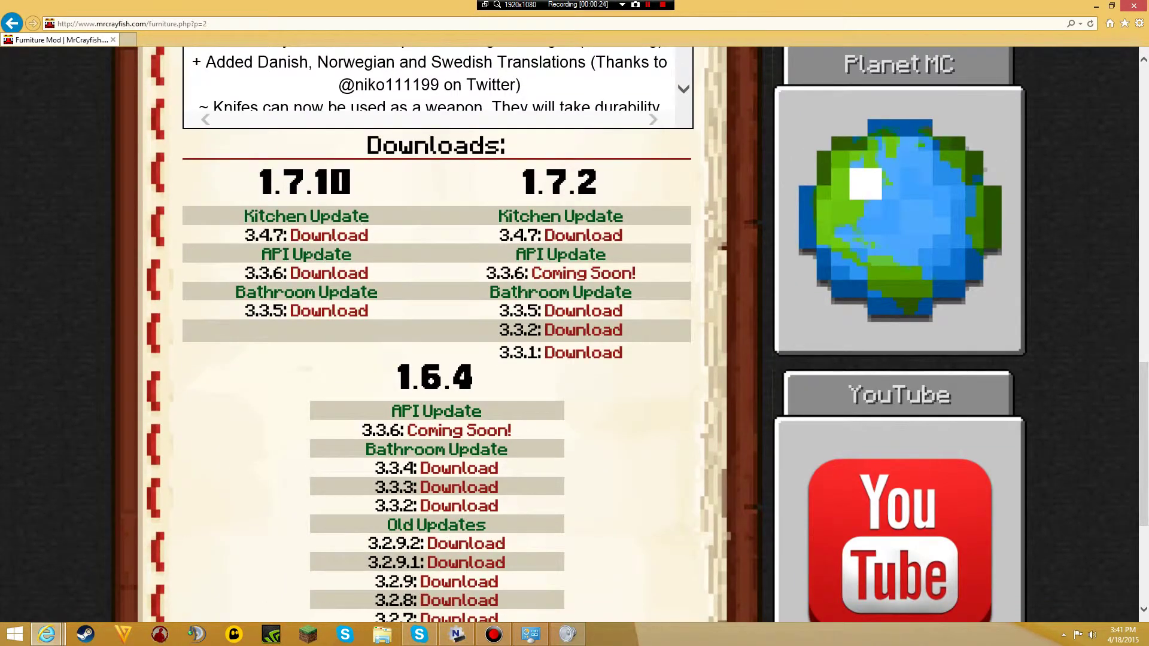
double_click(367, 188)
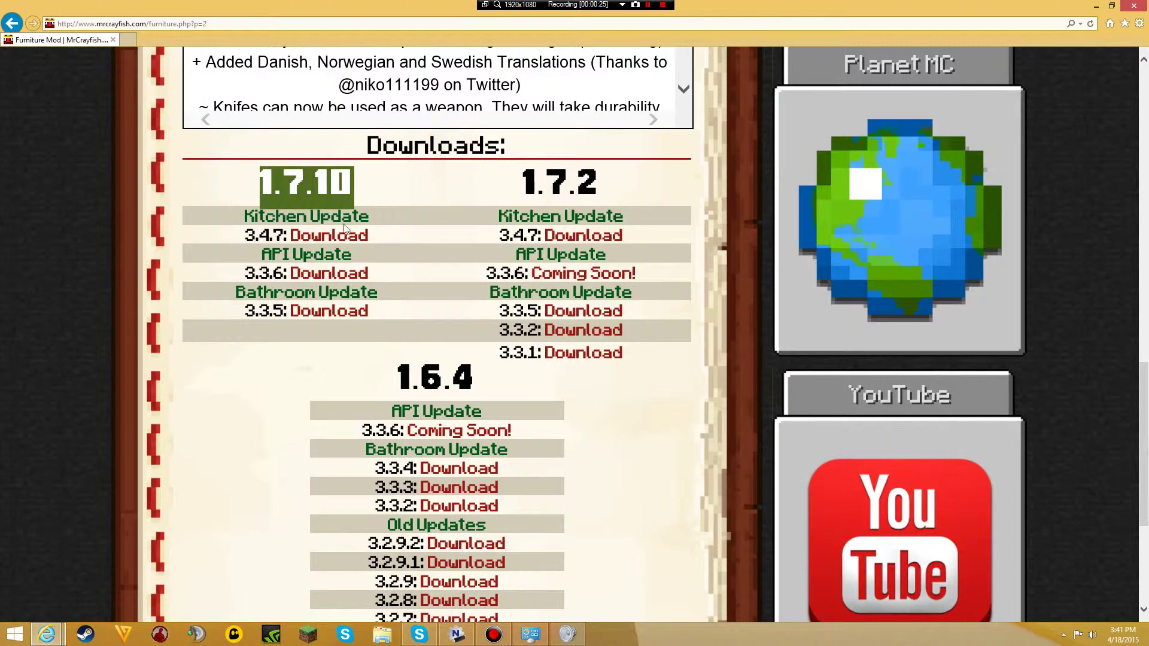
Download Furniture Mod 3.4.7 for Minecraft 1.7.10, skipping the ad, then save the jar and show it in its folder.
click(324, 238)
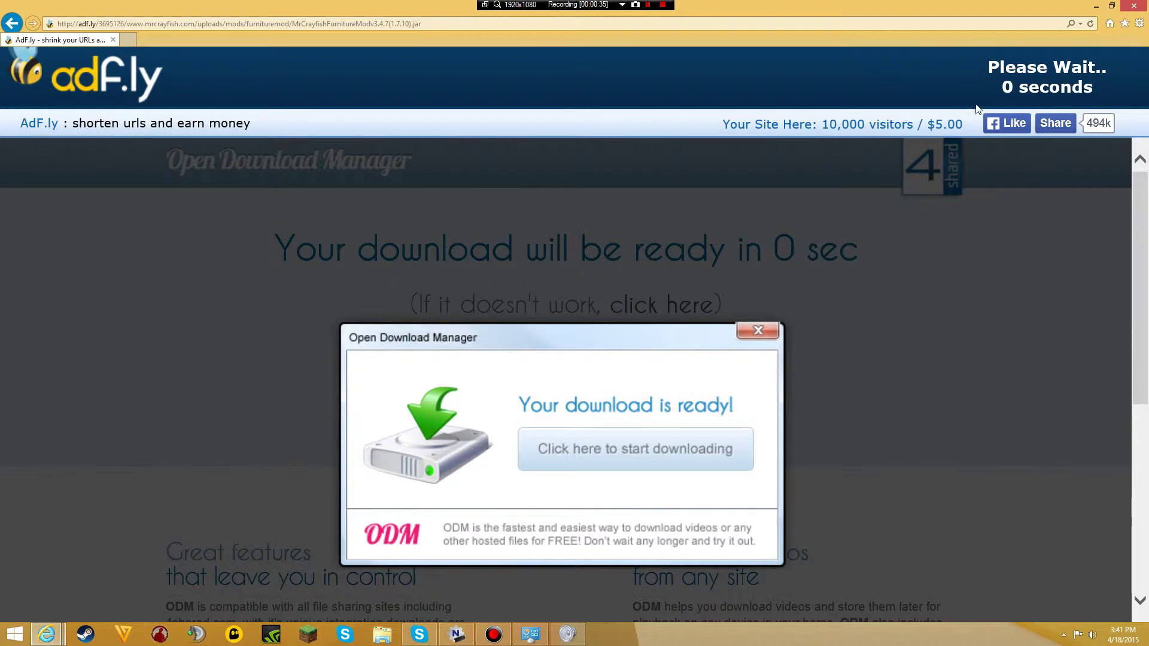
click(1034, 80)
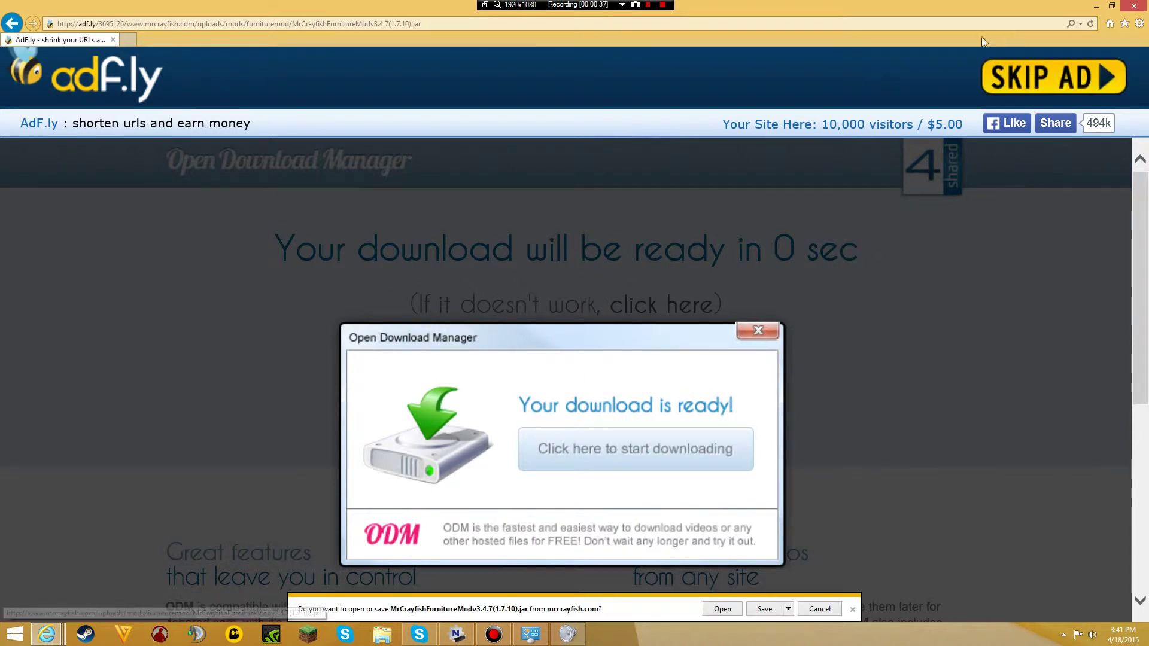
click(779, 615)
click(728, 609)
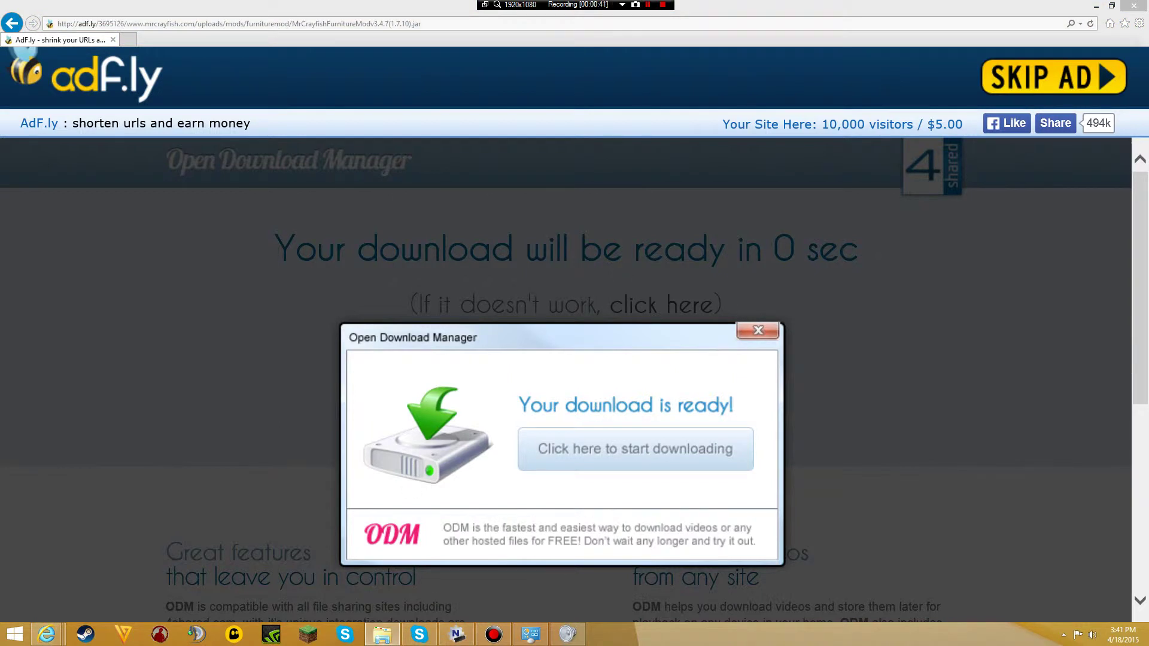
Put the downloaded Furniture Mod jar on the desktop beside the existing icons.
click(1097, 7)
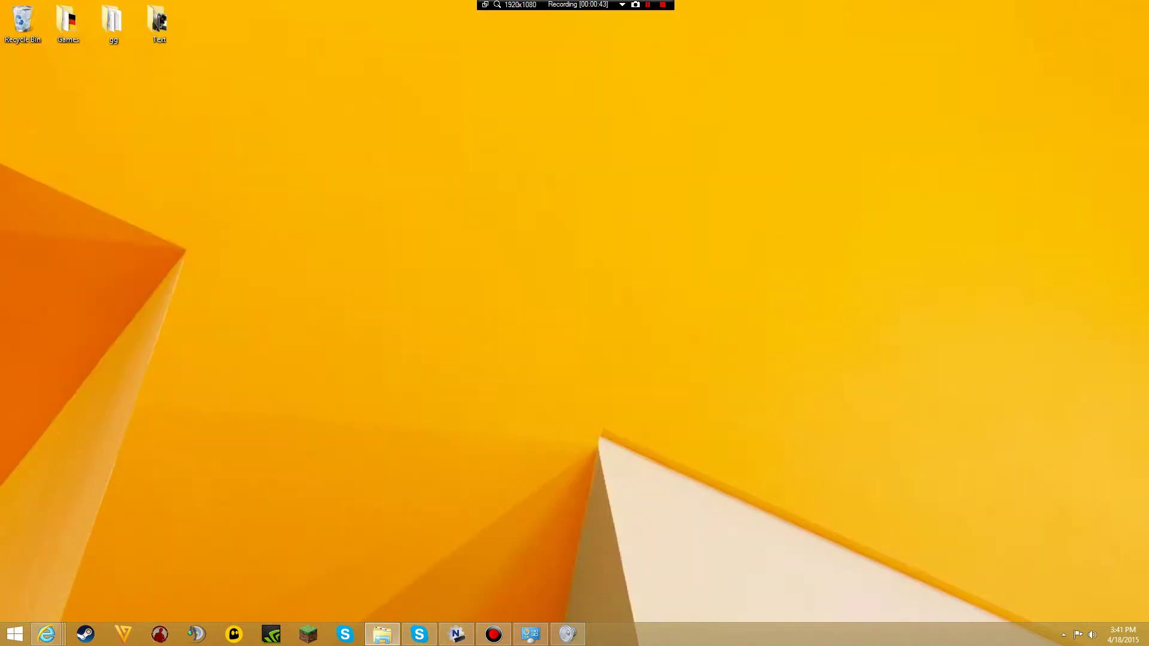
drag(181, 82, 234, 80)
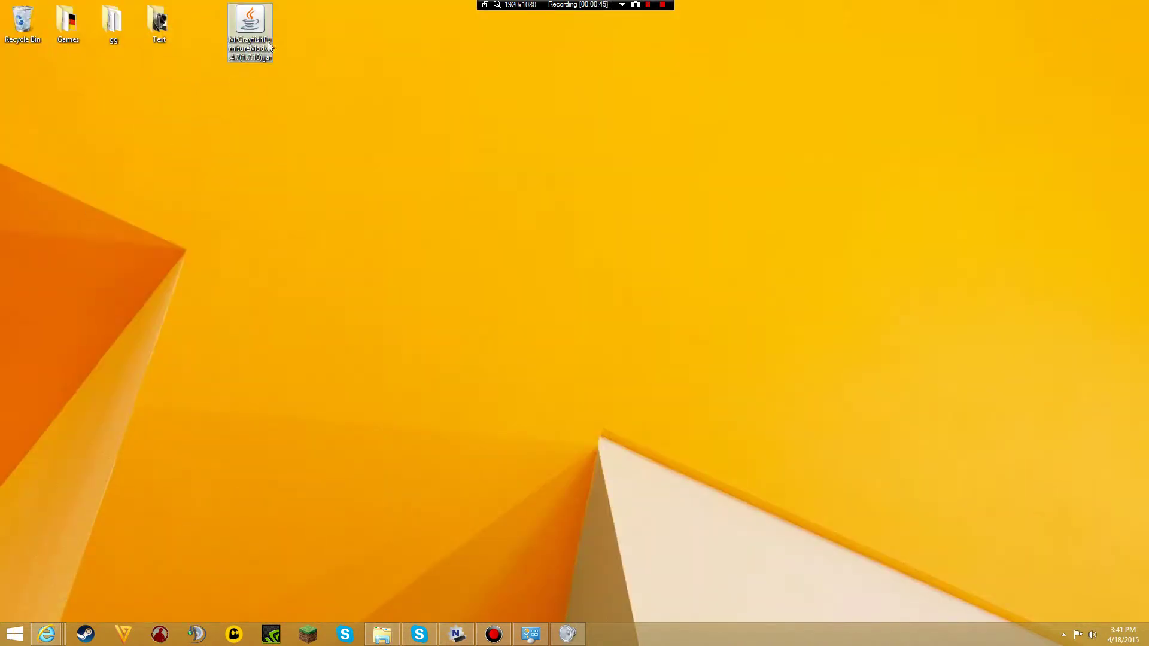
drag(260, 41, 204, 42)
Search Google for "minecraft forge" and open the files.minecraftforge.net site.
click(179, 186)
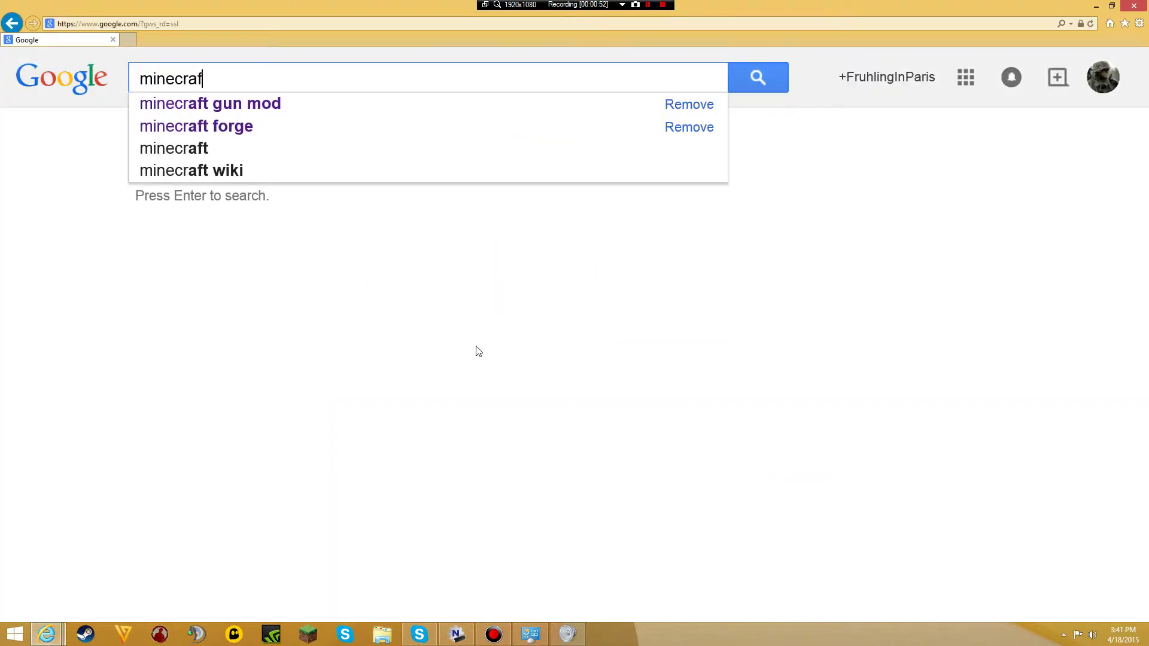
click(275, 122)
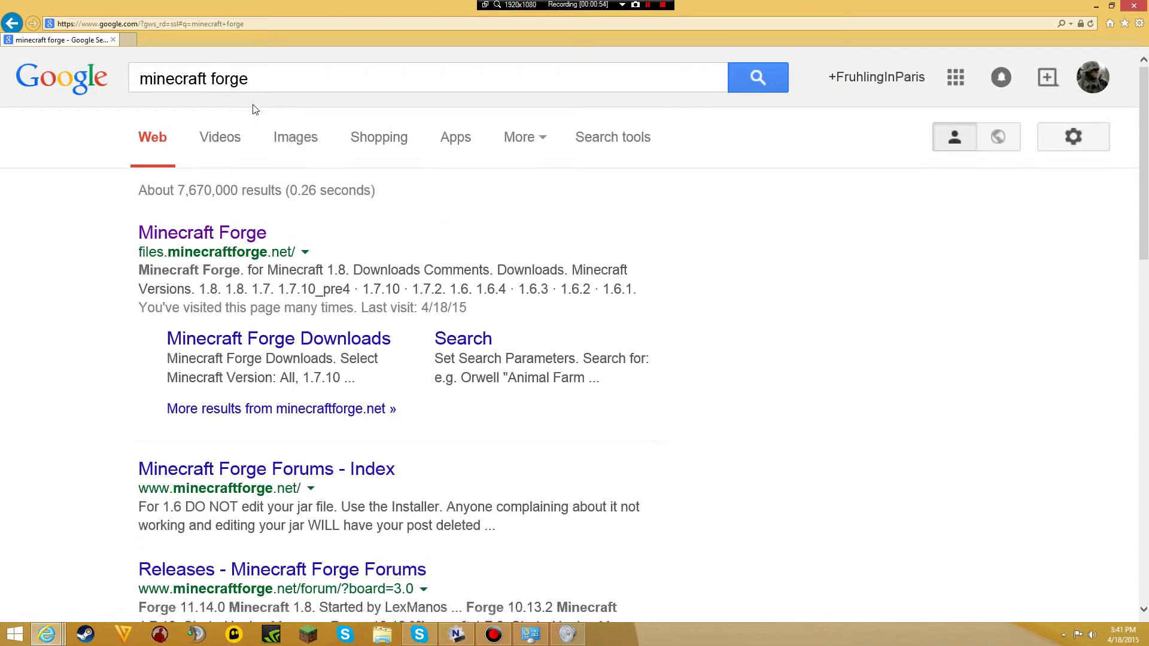
click(238, 231)
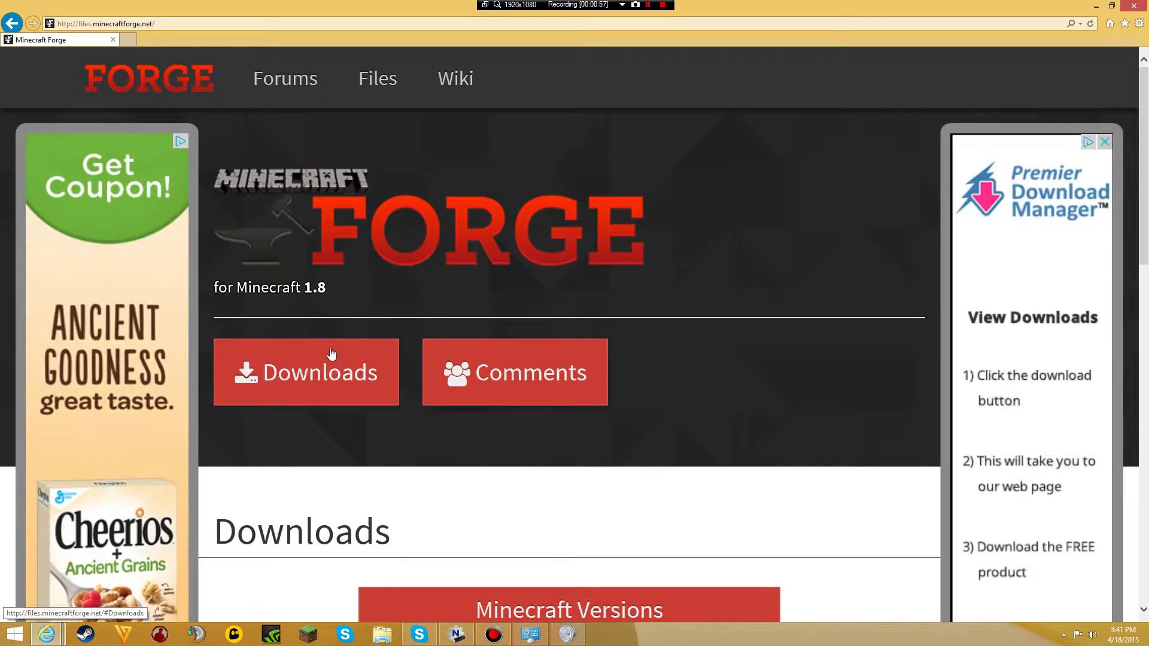
Show the Forge downloads for Minecraft 1.7.10.
click(333, 358)
scroll(387, 370, up, 1)
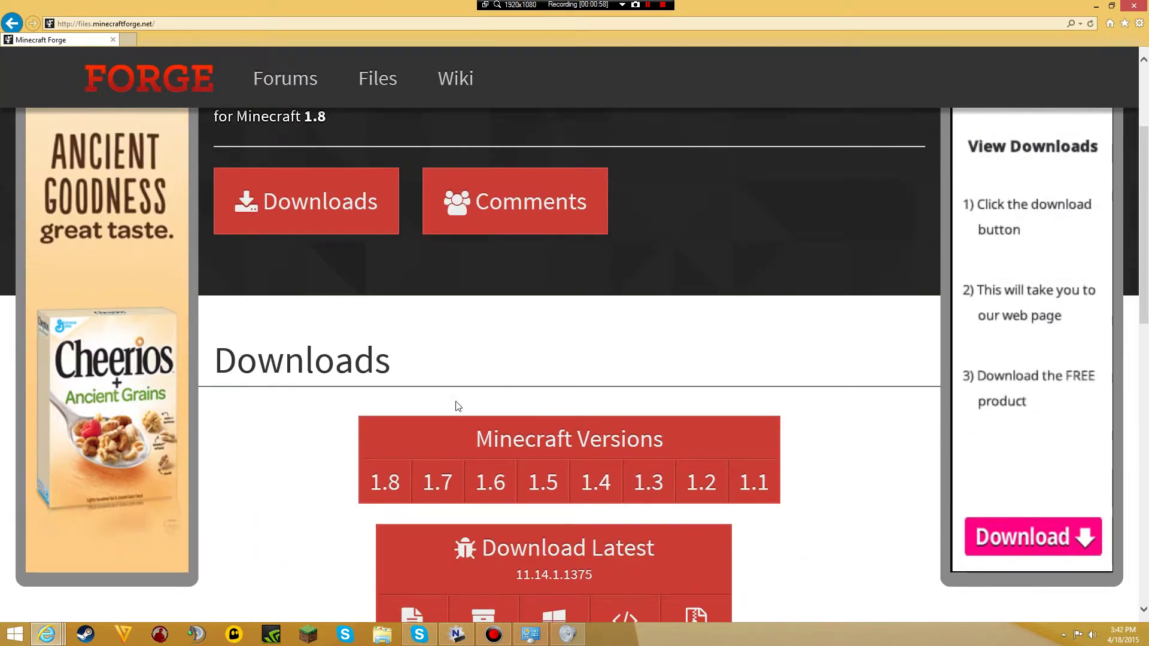
scroll(397, 427, down, 1)
mouse_move(437, 399)
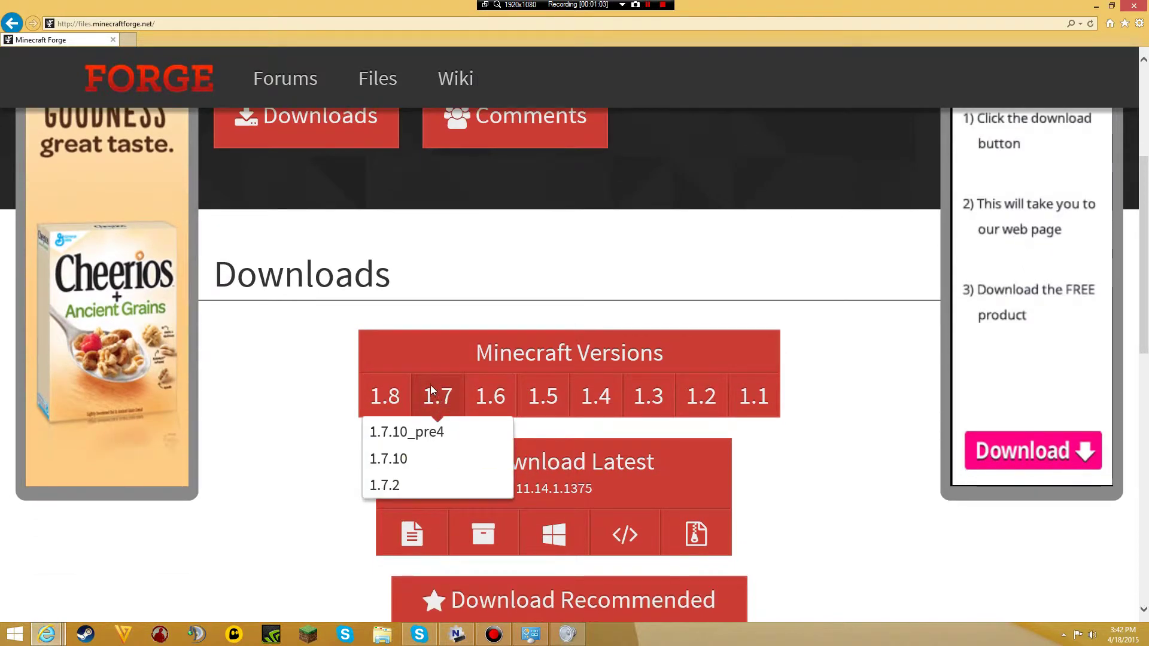
click(401, 461)
scroll(379, 327, down, 3)
scroll(540, 407, down, 2)
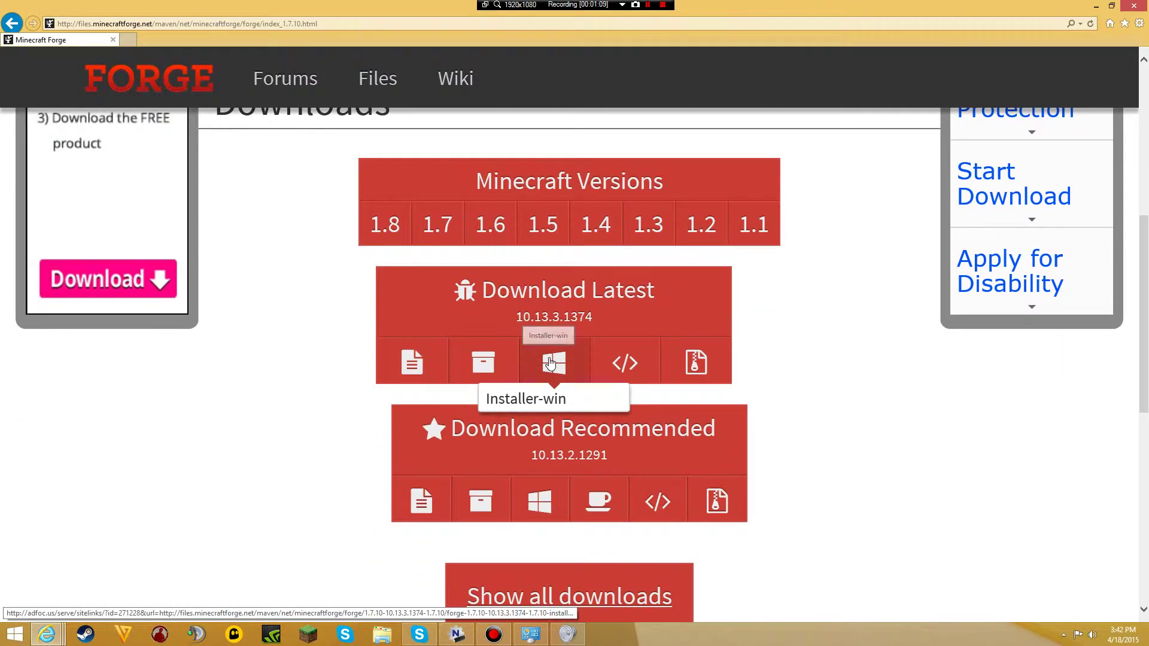
Download the latest Forge Windows installer, 10.13.3.1374, skipping the ad, and place the saved file on the desktop.
click(550, 363)
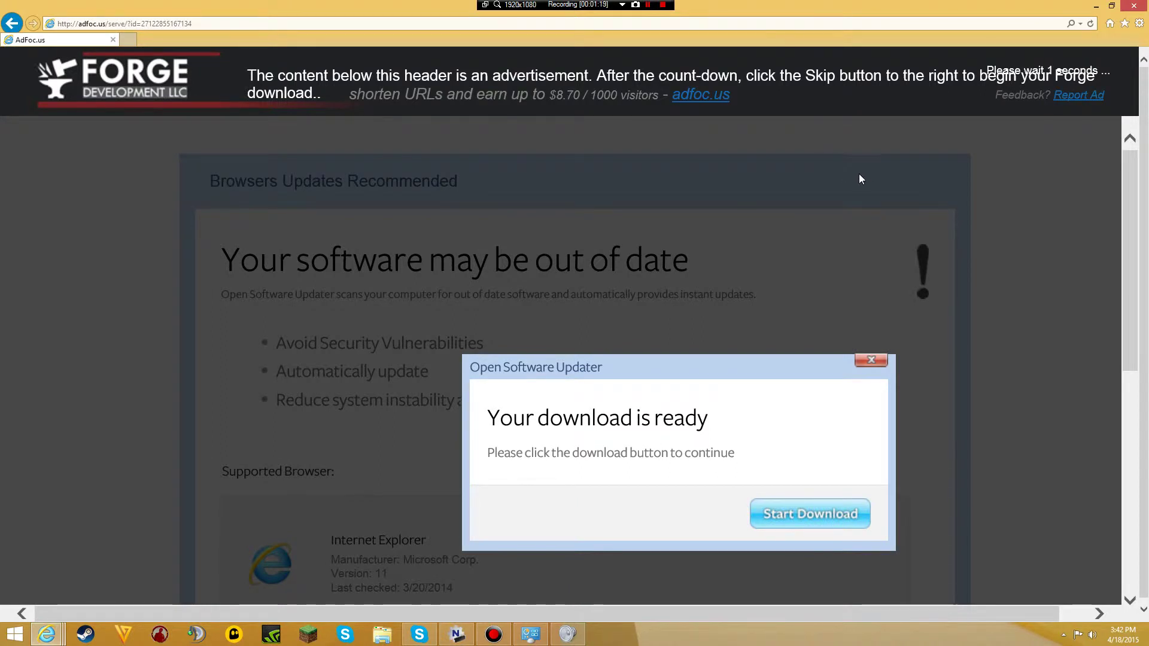
click(1070, 82)
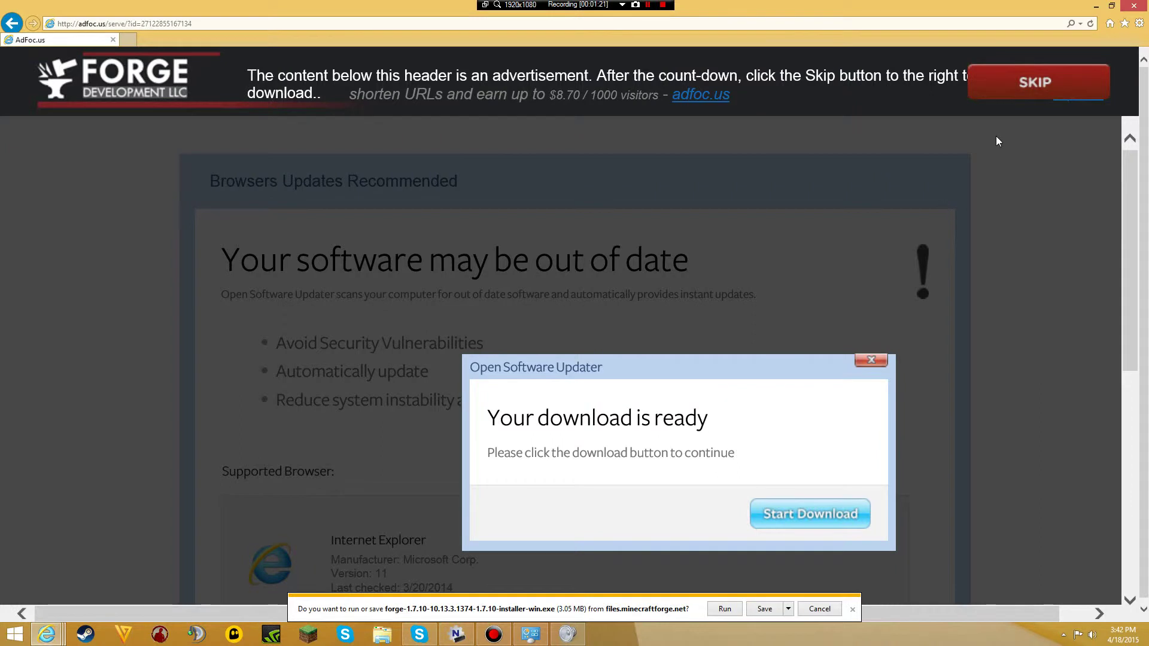
click(760, 608)
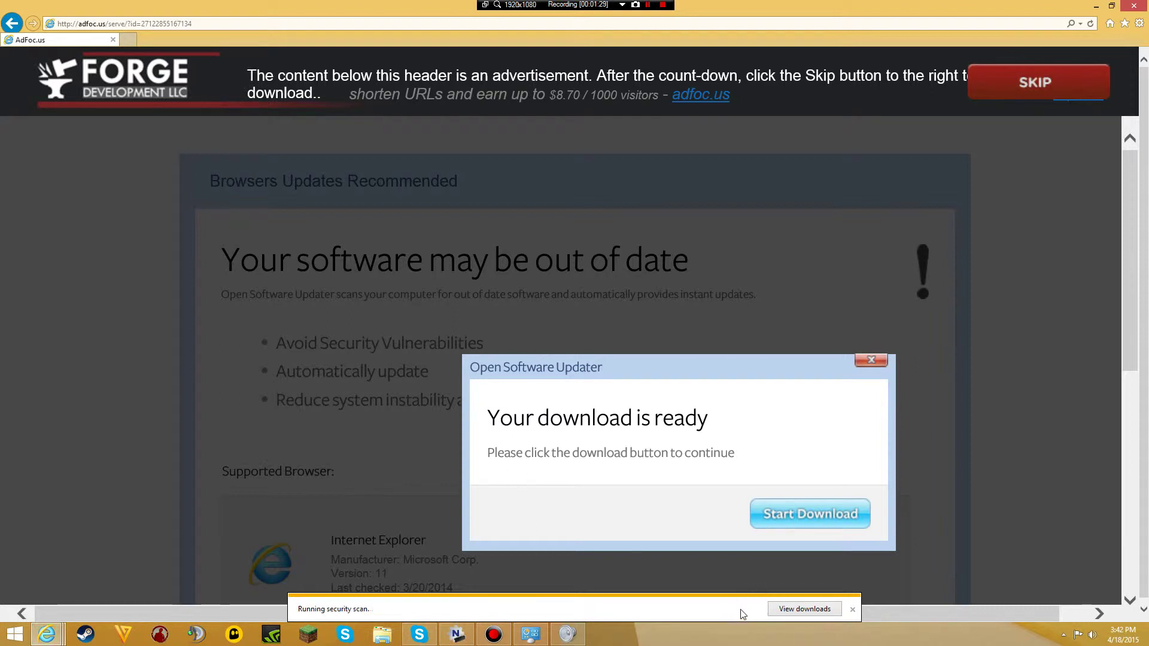
click(734, 609)
click(1098, 6)
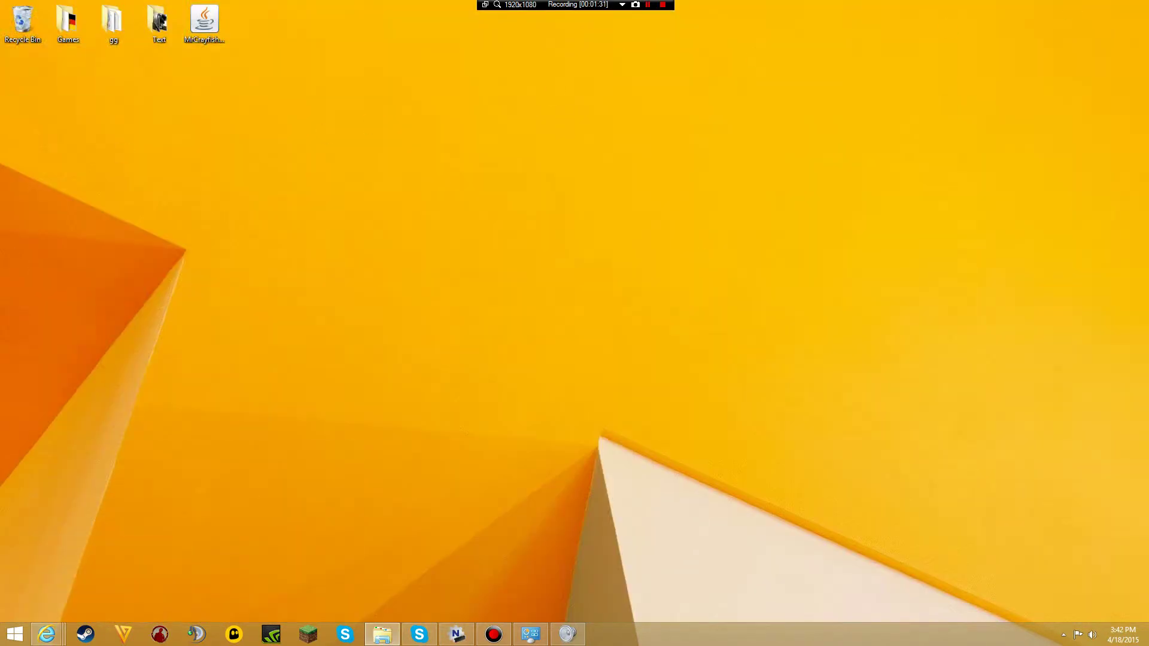
drag(231, 188, 265, 36)
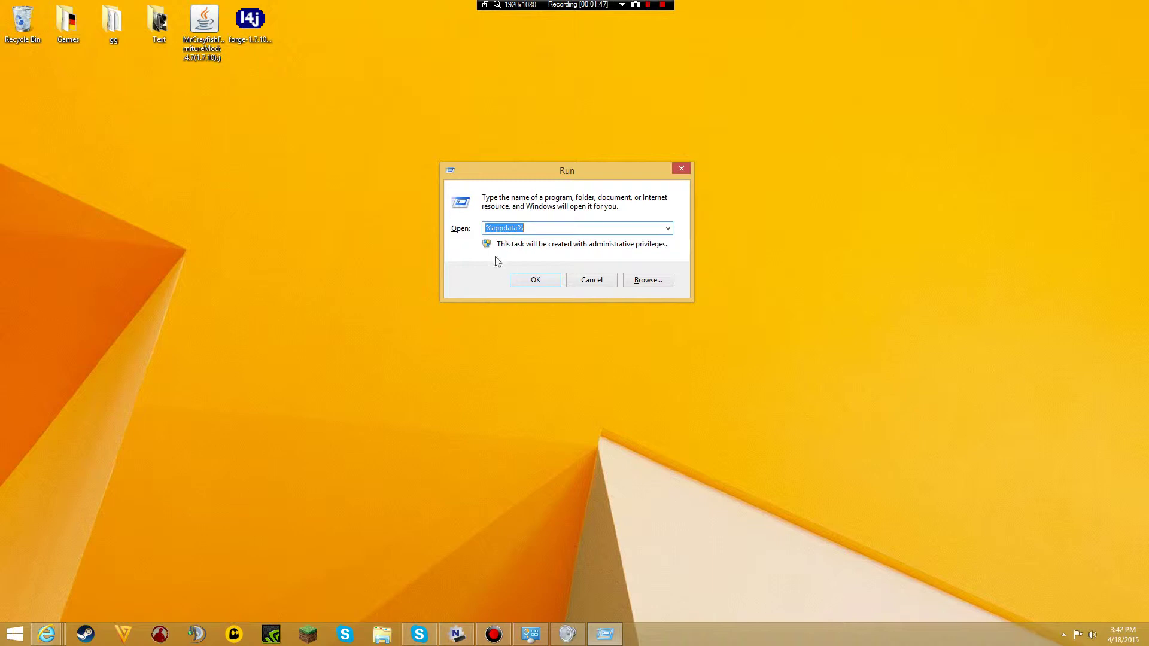
Open the %appdata% folder through Run, look inside its .minecraft folder and return to Roaming.
click(536, 280)
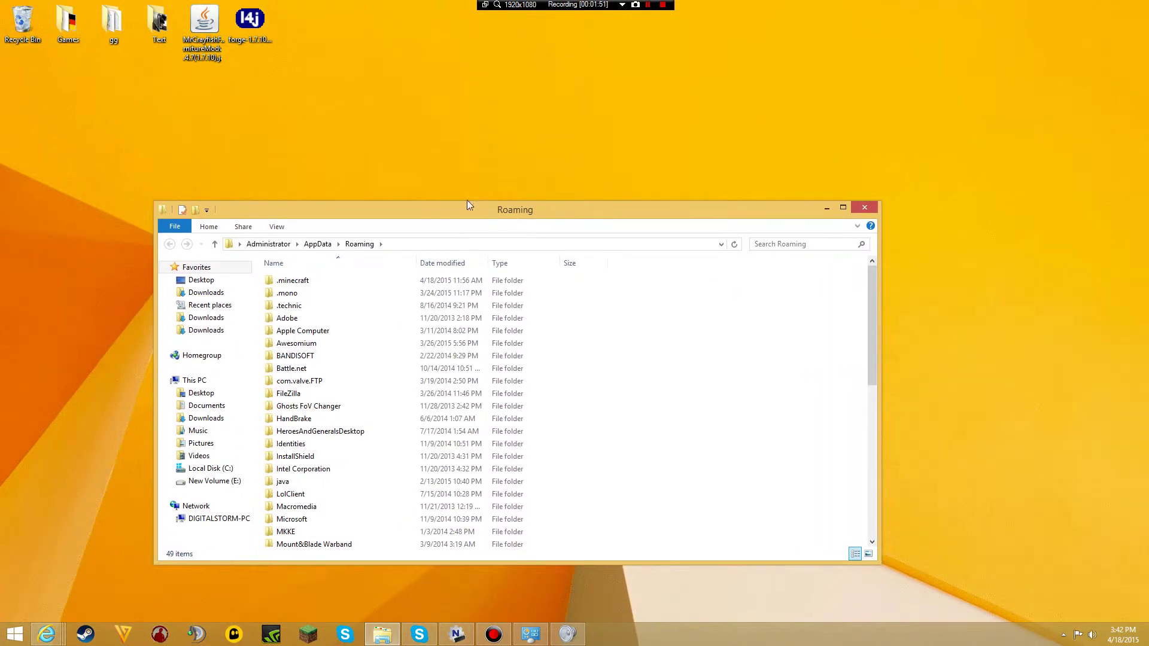
click(322, 285)
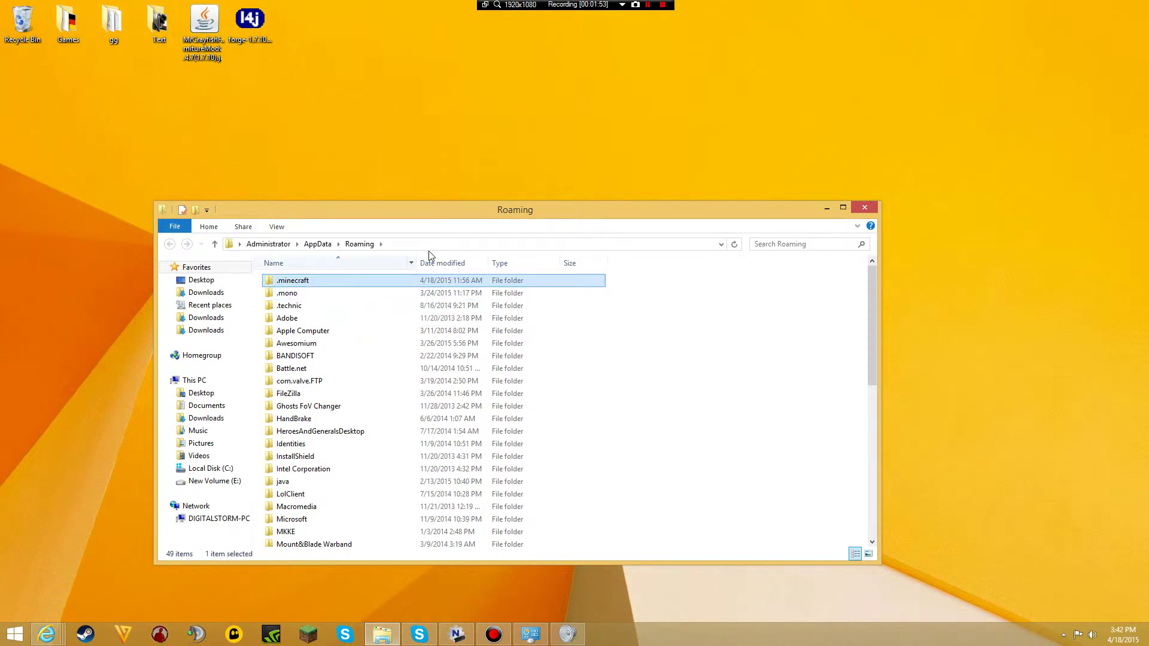
double_click(288, 282)
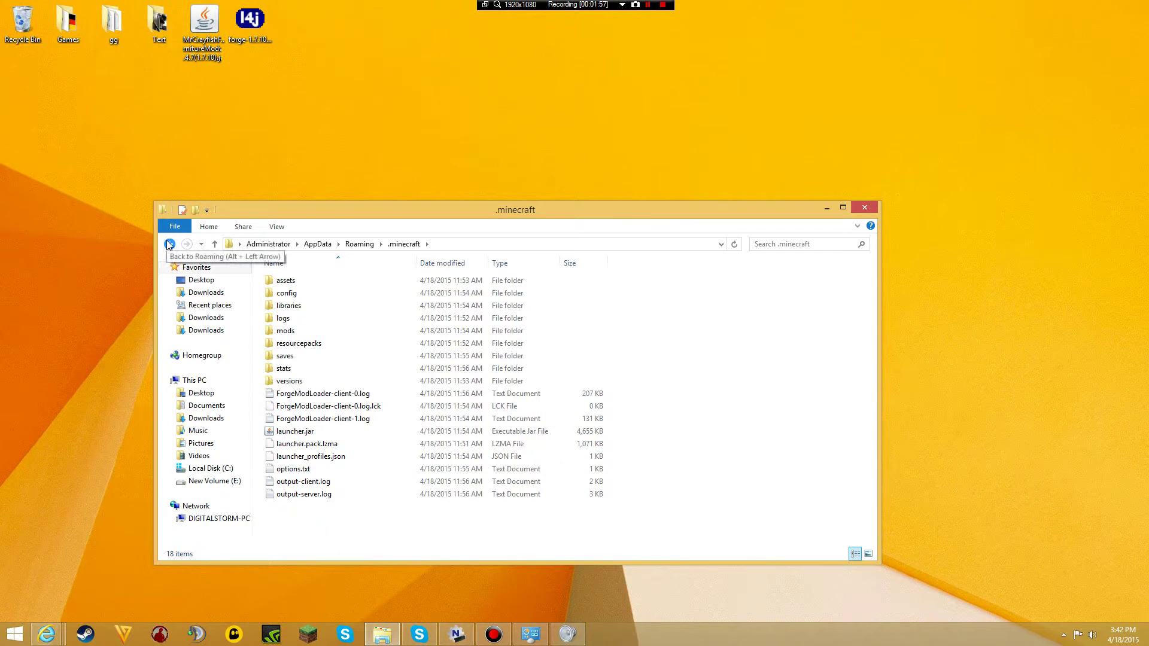
click(169, 244)
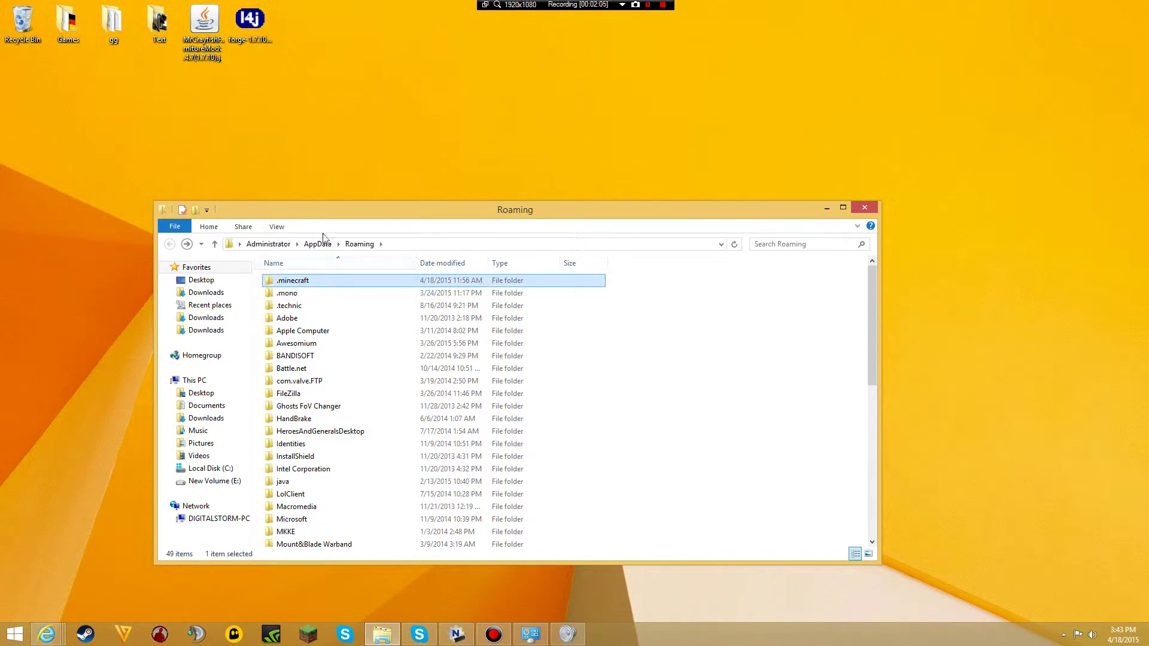
drag(371, 216, 413, 215)
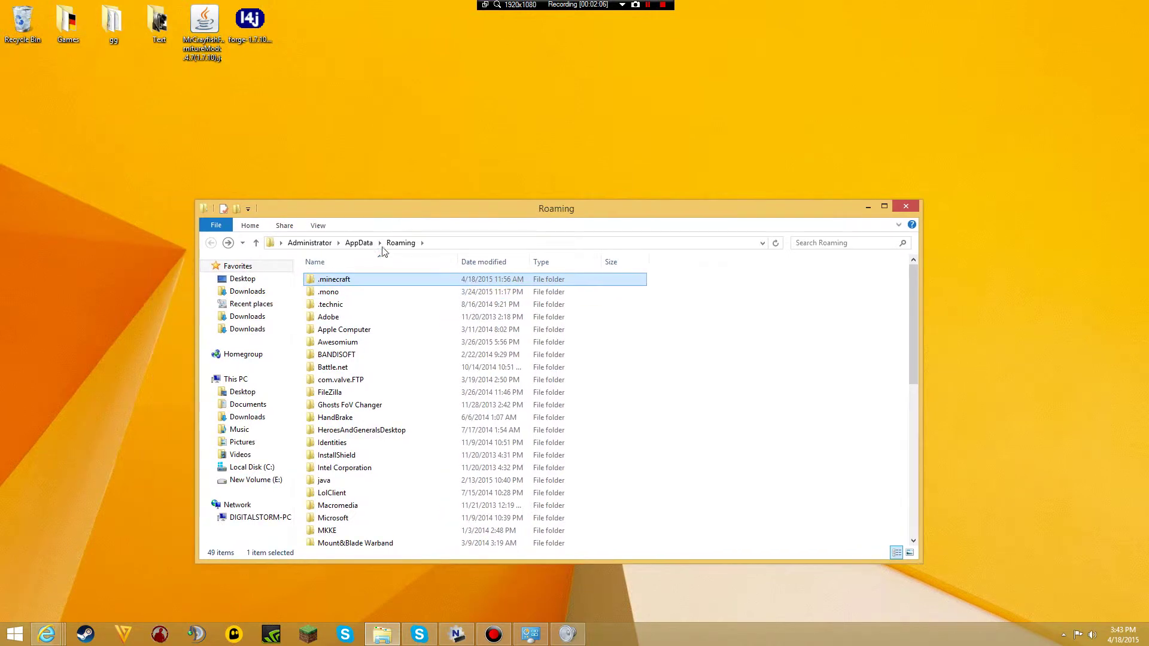
right_click(353, 280)
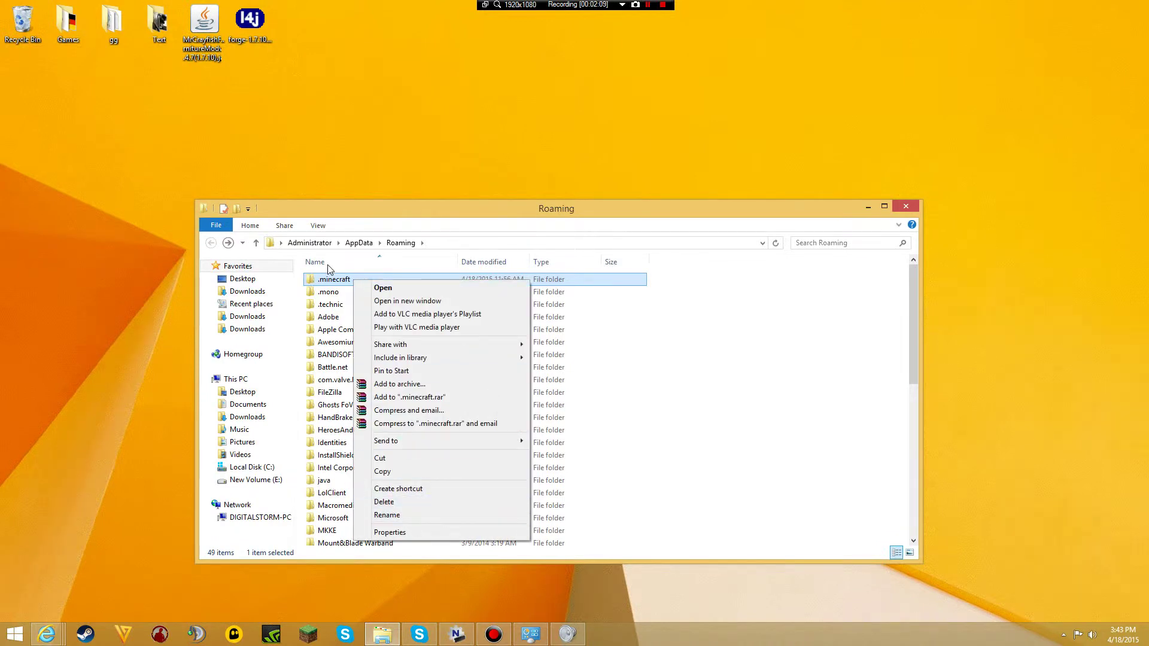
click(367, 217)
right_click(346, 279)
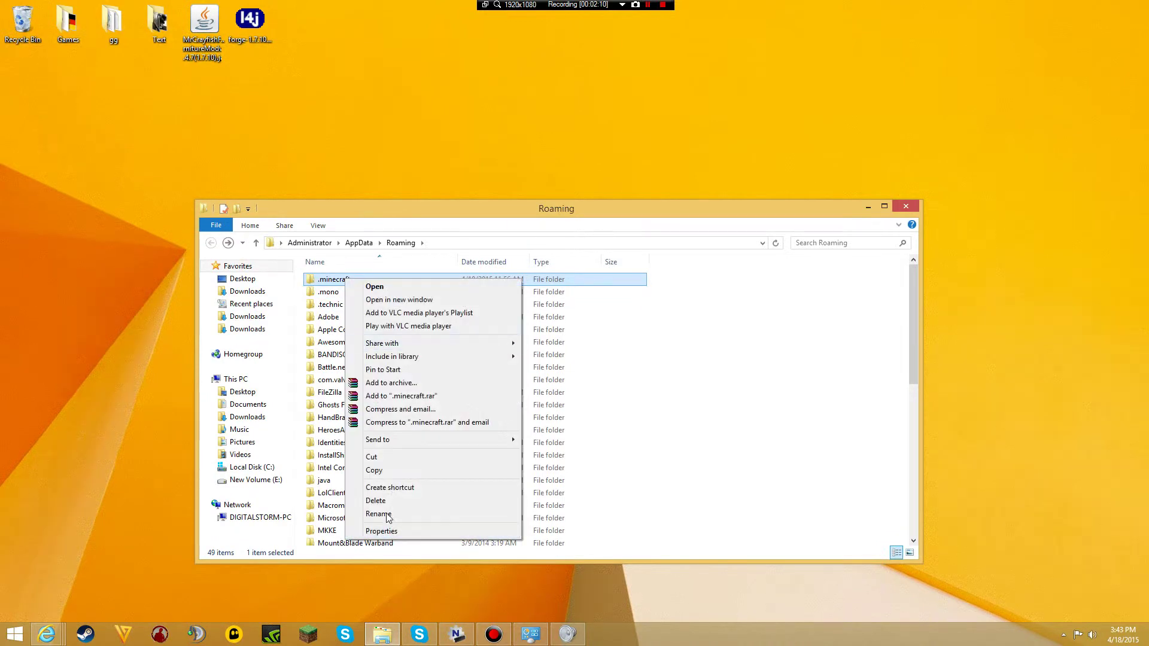
click(371, 215)
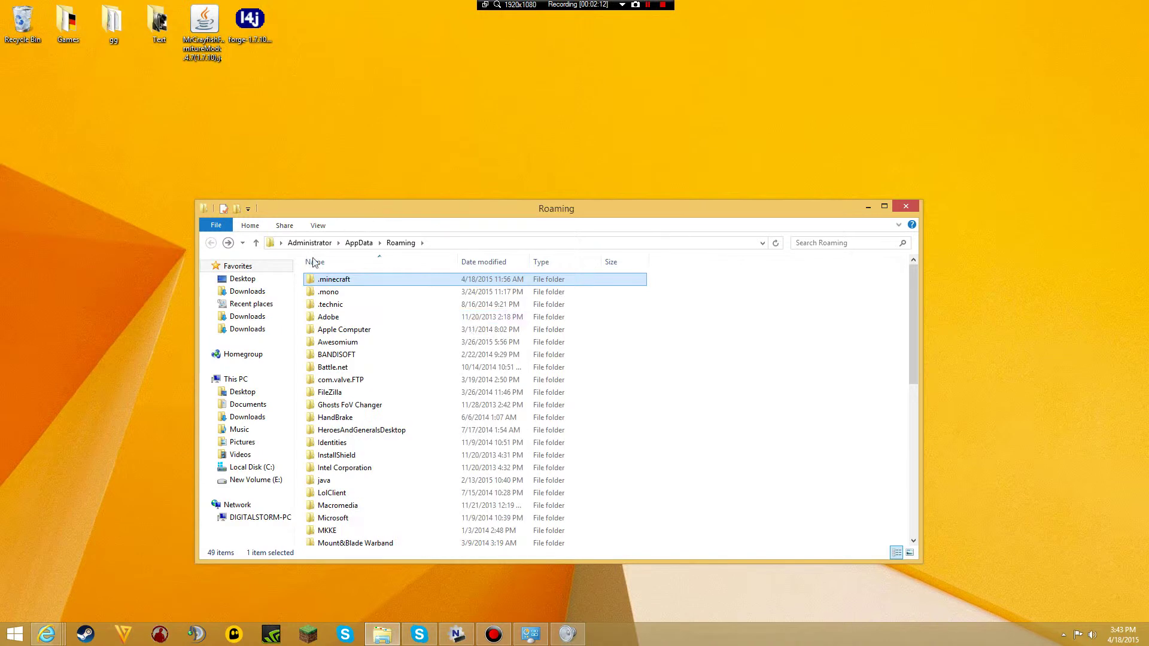
double_click(335, 284)
key(BackSpace)
Delete the .minecraft folder from Roaming.
right_click(336, 282)
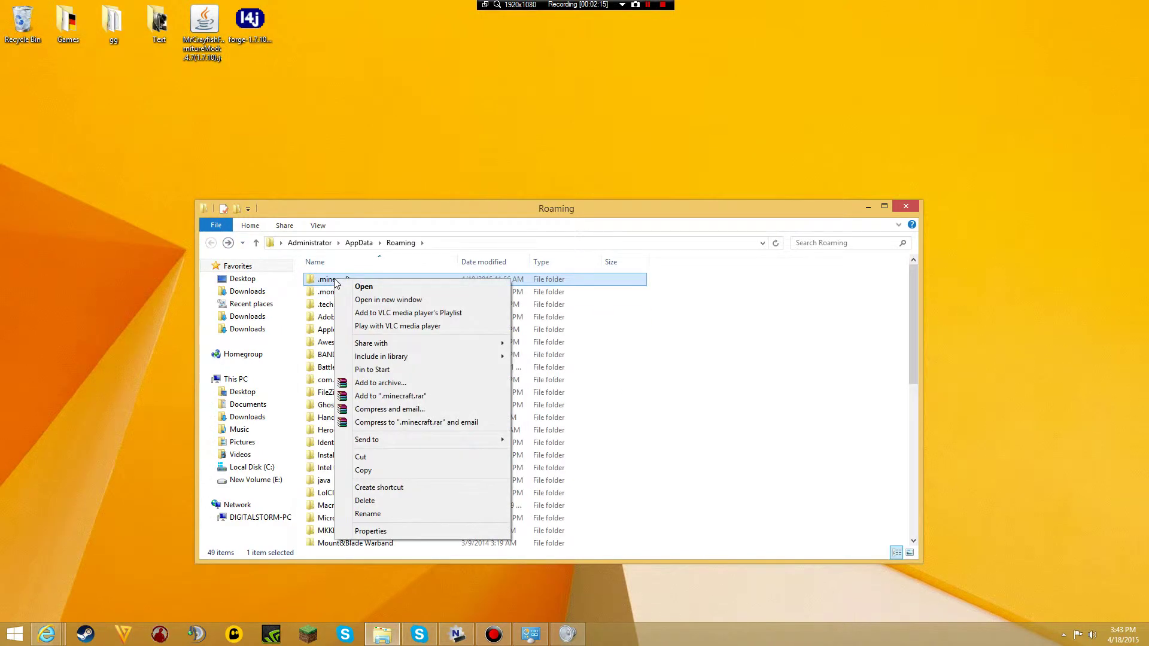
click(367, 501)
drag(365, 220, 382, 218)
Start the Minecraft Launcher and log in with the account's e-mail address and password.
click(322, 637)
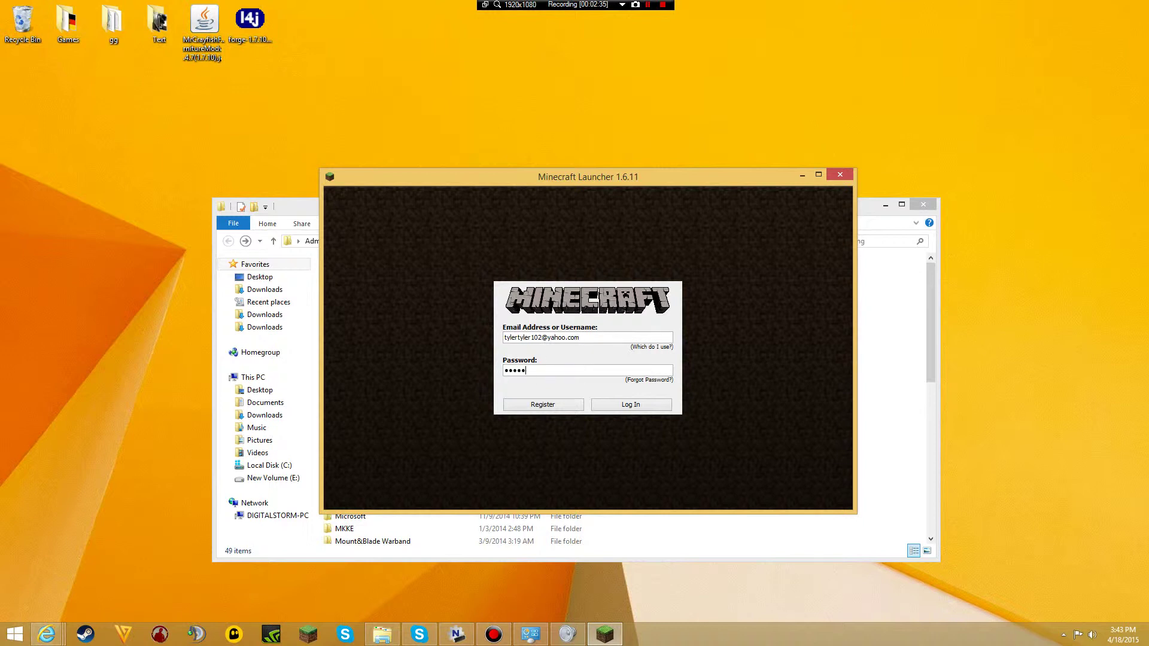
key(Return)
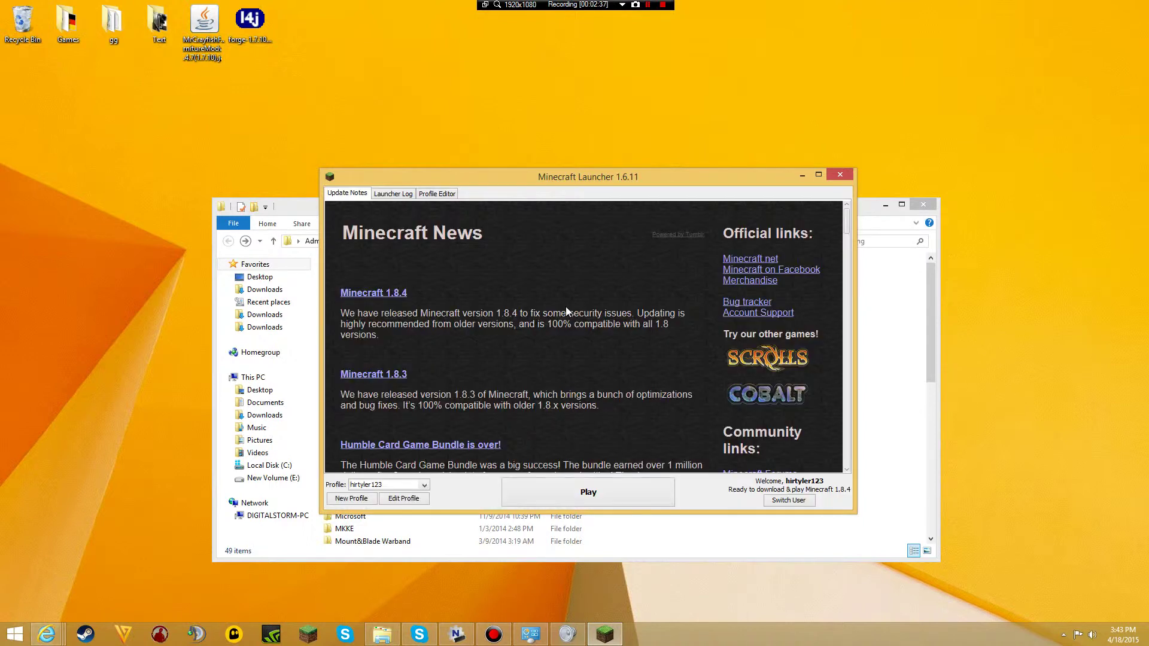
Launch Minecraft 1.8.4 once from the launcher and quit the game from its main menu.
click(590, 491)
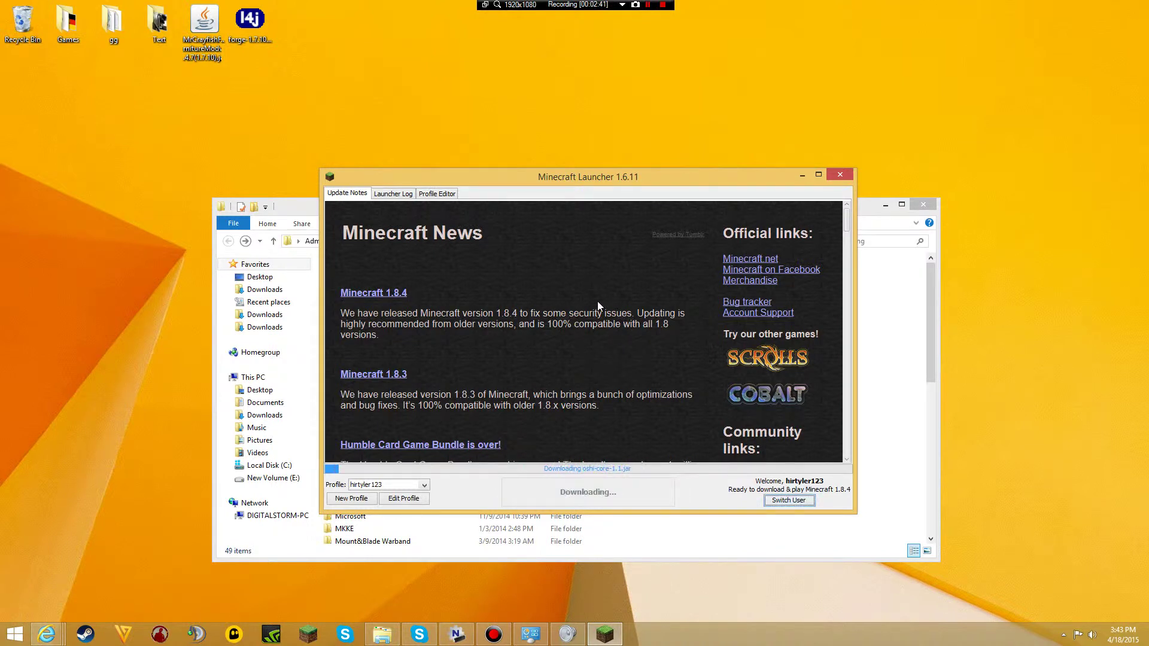
drag(576, 179, 536, 189)
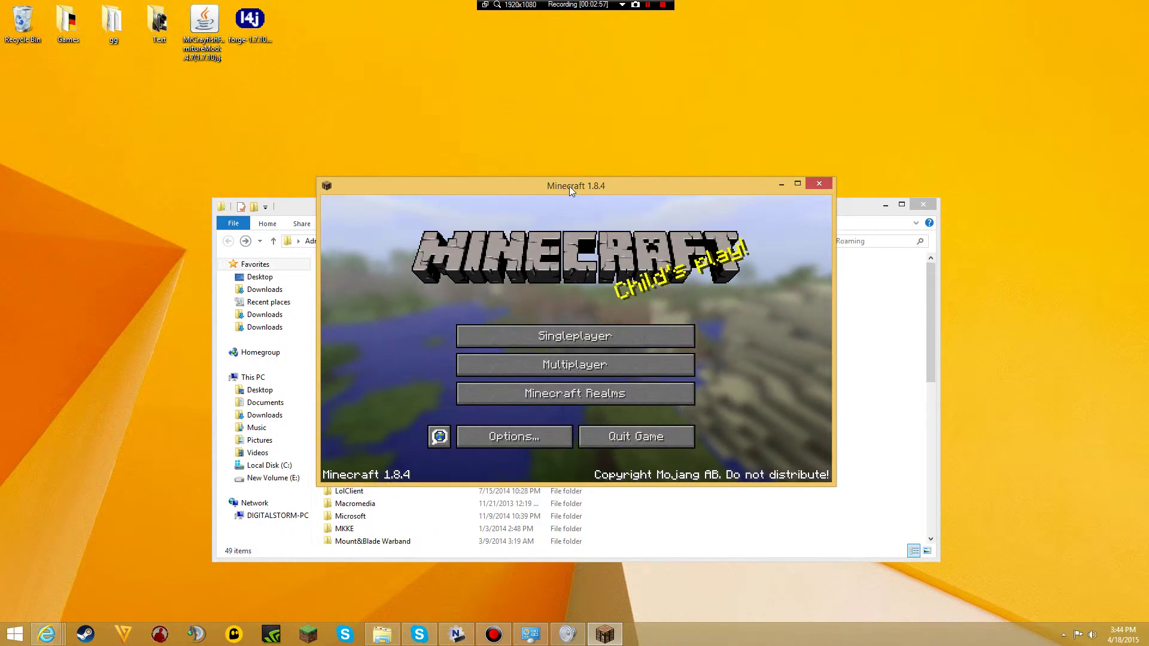
drag(571, 188, 552, 209)
click(621, 430)
Look at the contents of the new .minecraft folder and return to Roaming.
double_click(374, 278)
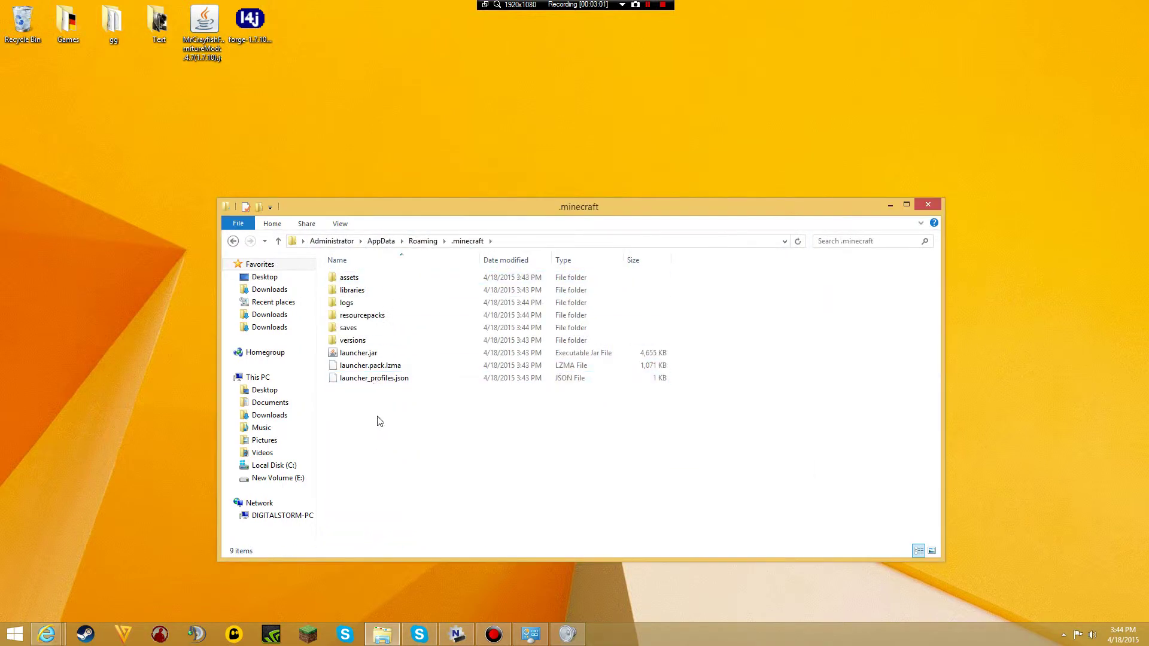
drag(377, 417, 412, 437)
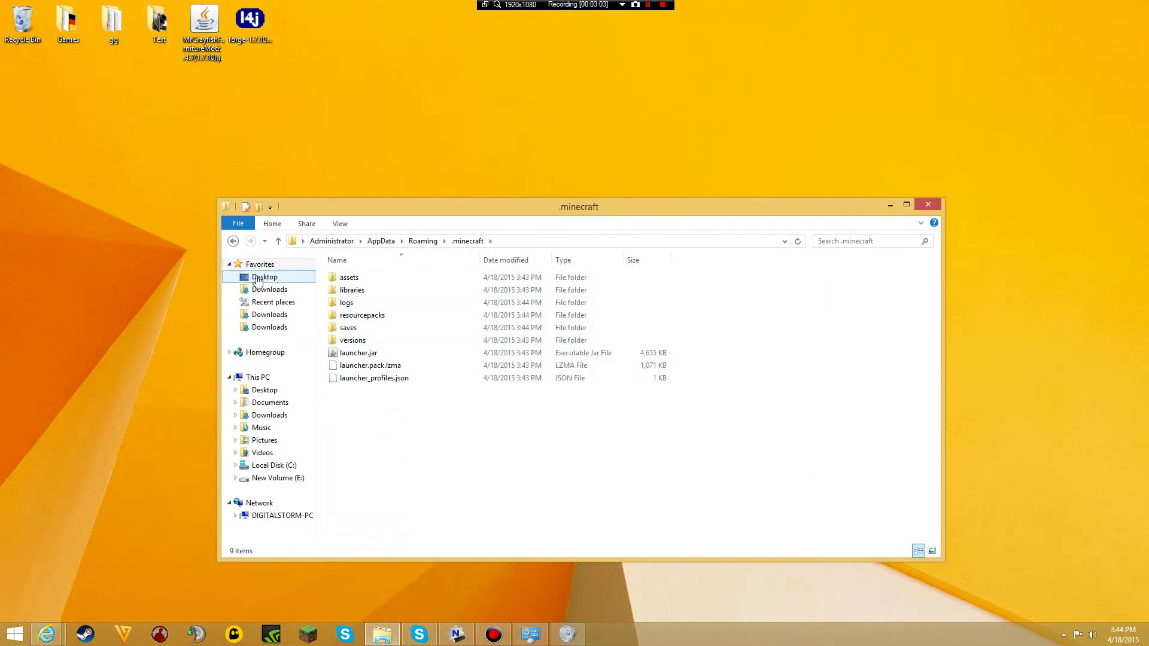
click(232, 241)
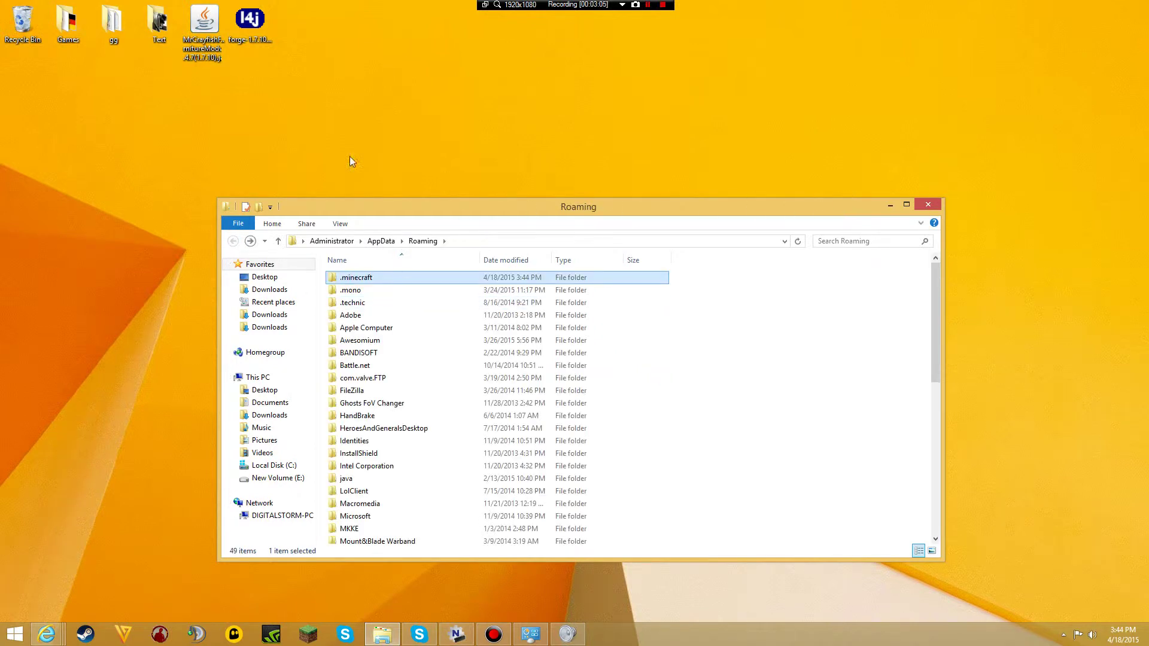
Reopen the launcher, set the existing profile to use release 1.7.10, and run the game once before quitting it.
click(298, 638)
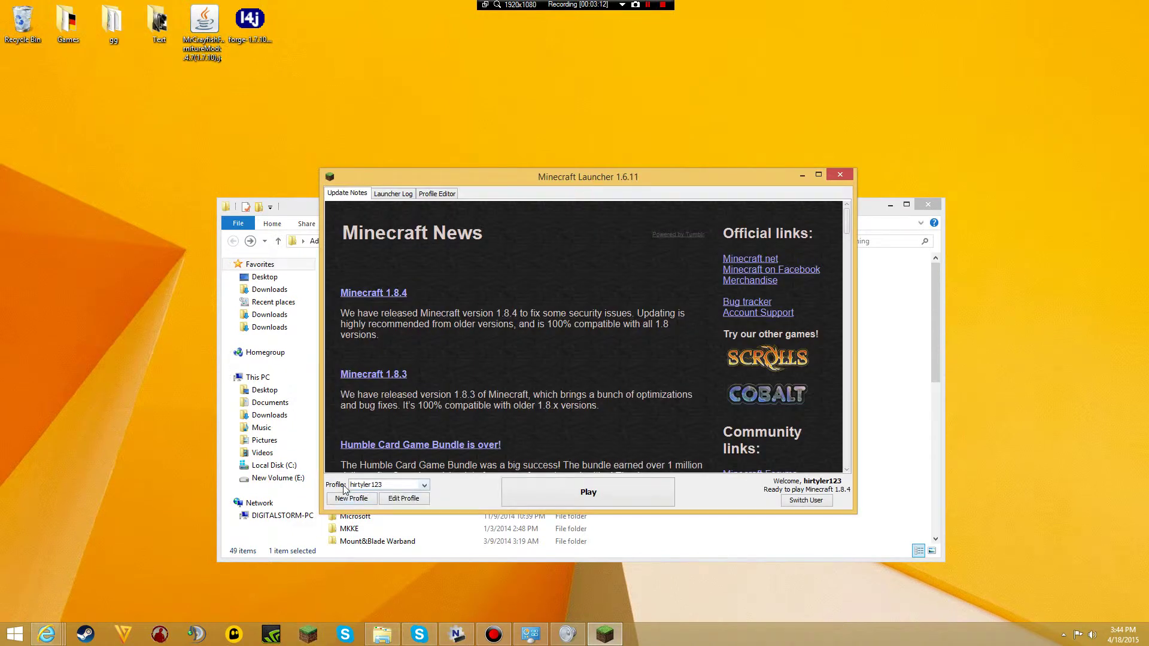
click(393, 501)
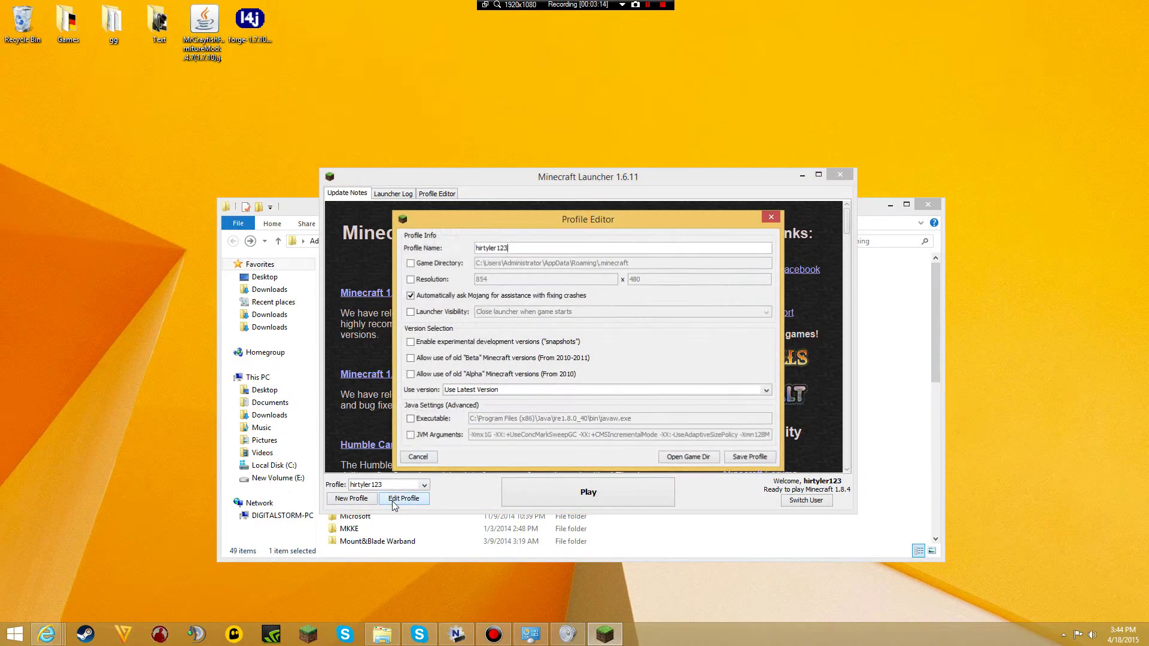
click(463, 392)
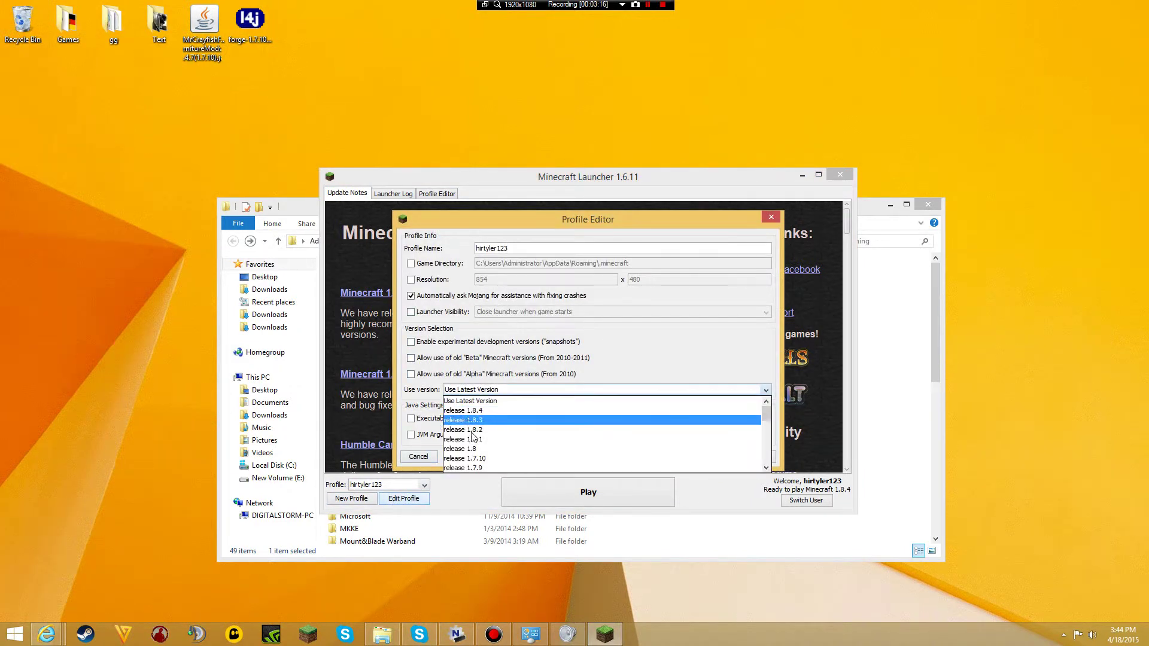
click(604, 461)
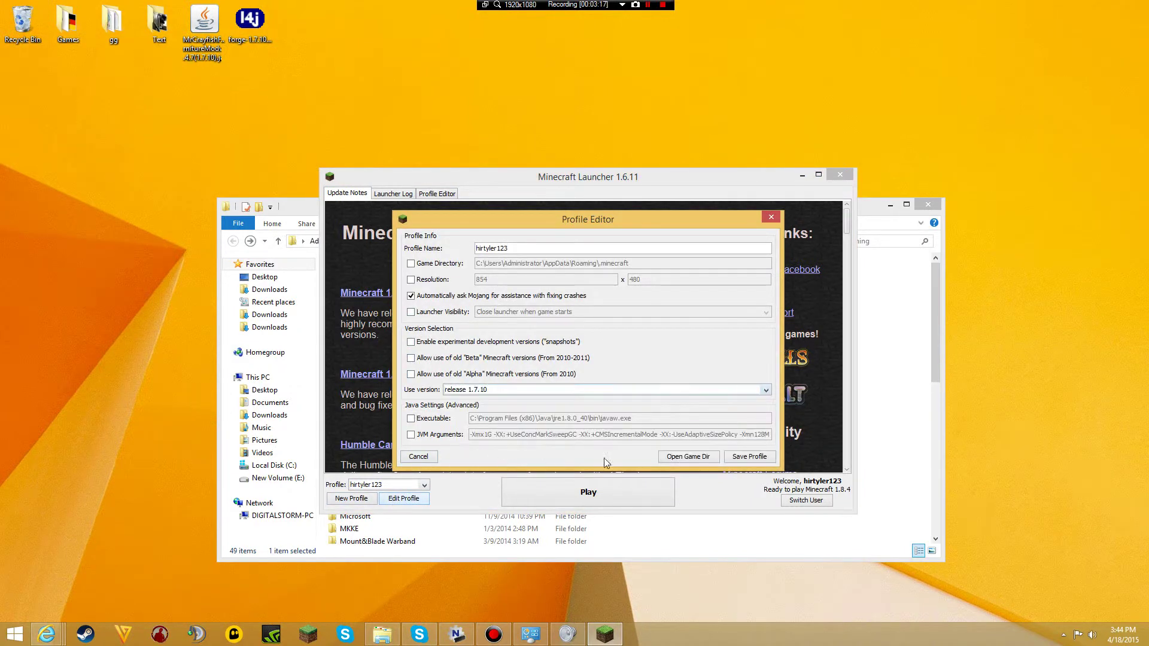
click(736, 459)
click(594, 496)
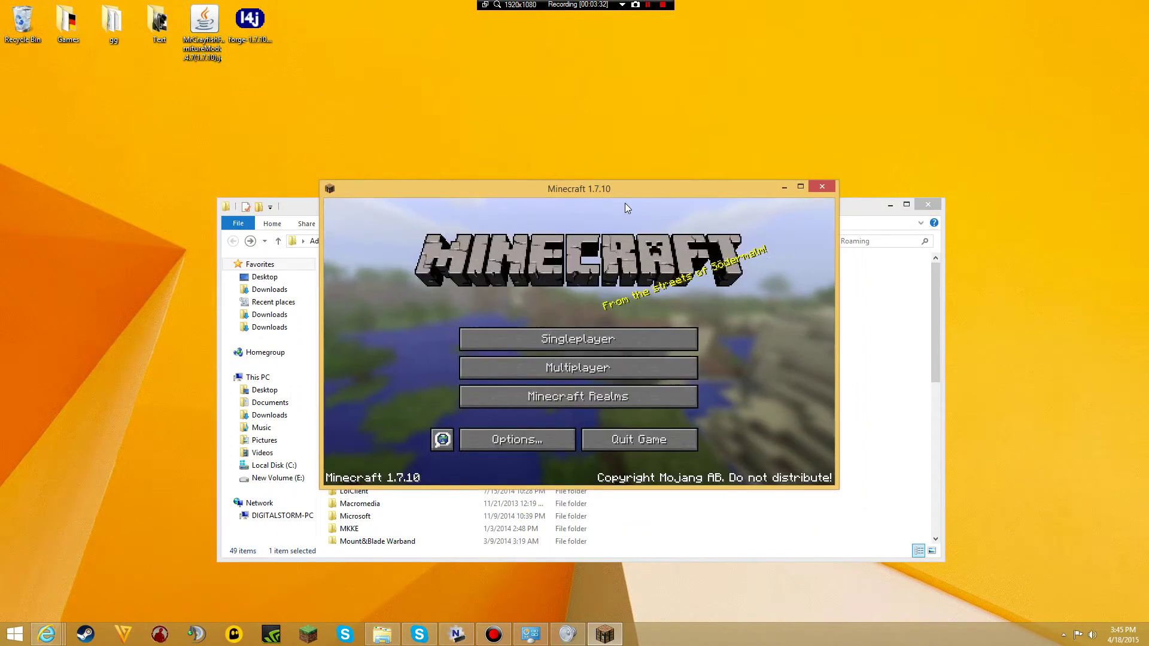
click(639, 440)
Run the Forge installer from the desktop with the Install client option and dismiss the completion dialog.
double_click(256, 27)
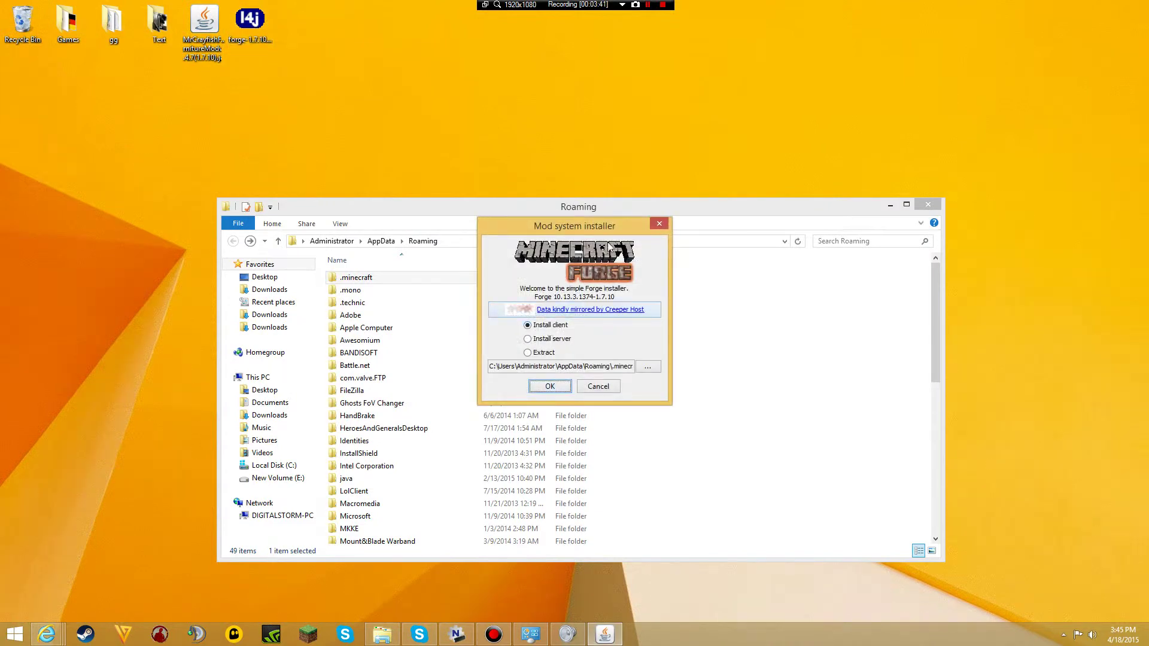
click(537, 313)
click(539, 381)
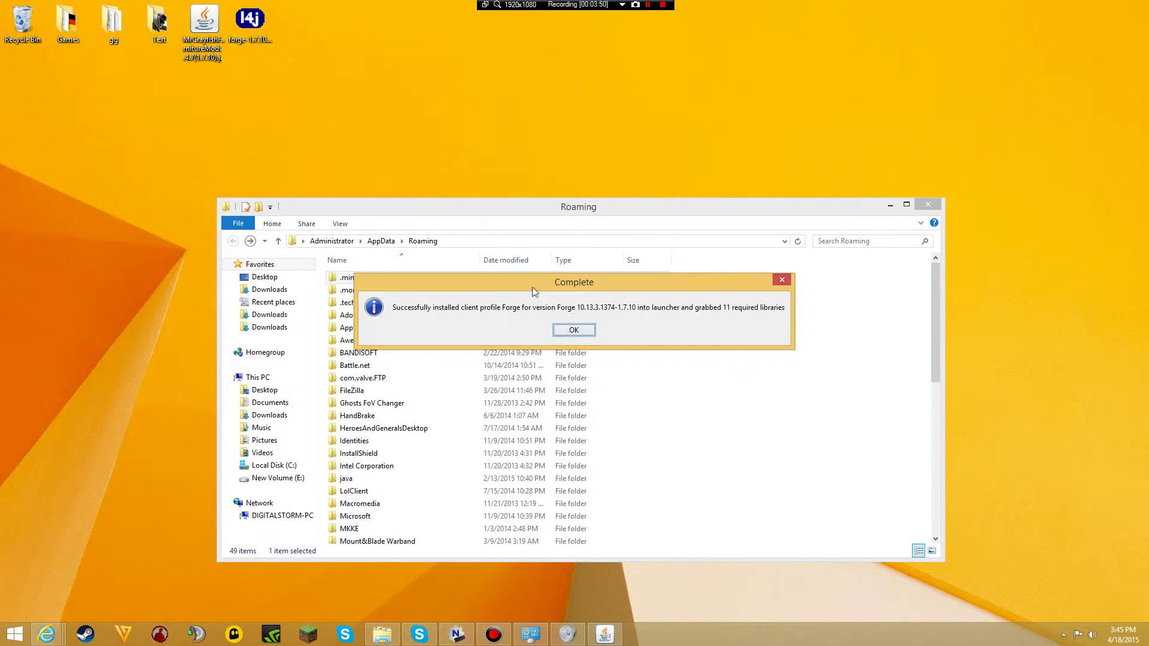
mouse_move(534, 287)
mouse_down()
mouse_move(537, 265)
mouse_move(501, 334)
mouse_move(486, 281)
mouse_move(550, 271)
mouse_move(523, 272)
mouse_up()
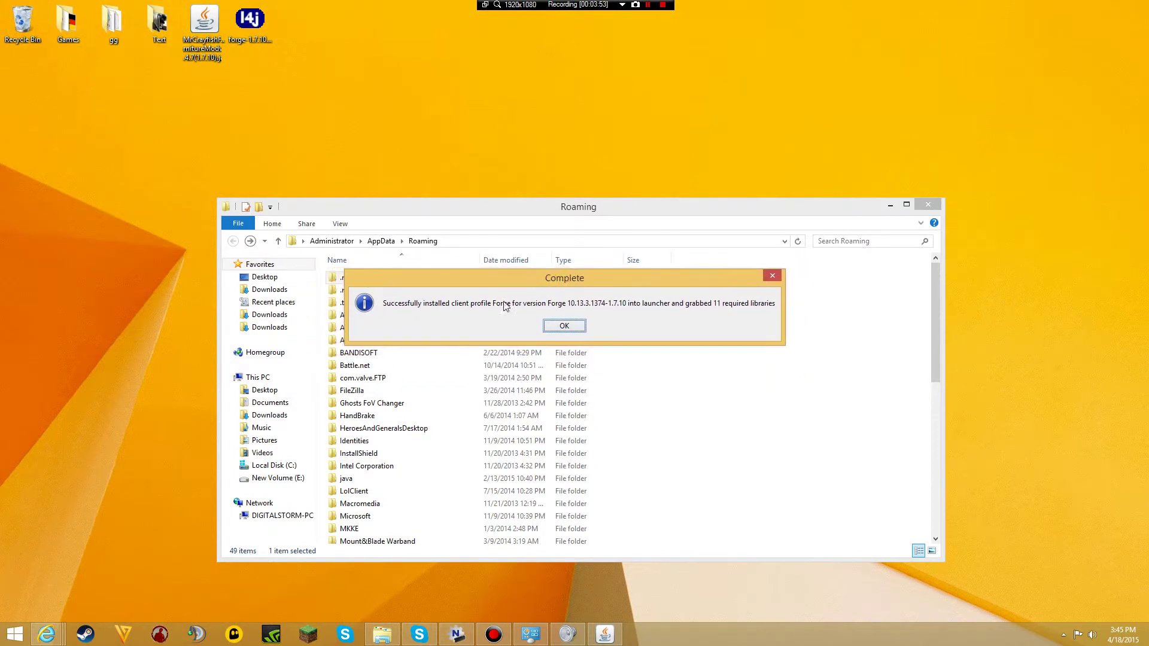
click(564, 326)
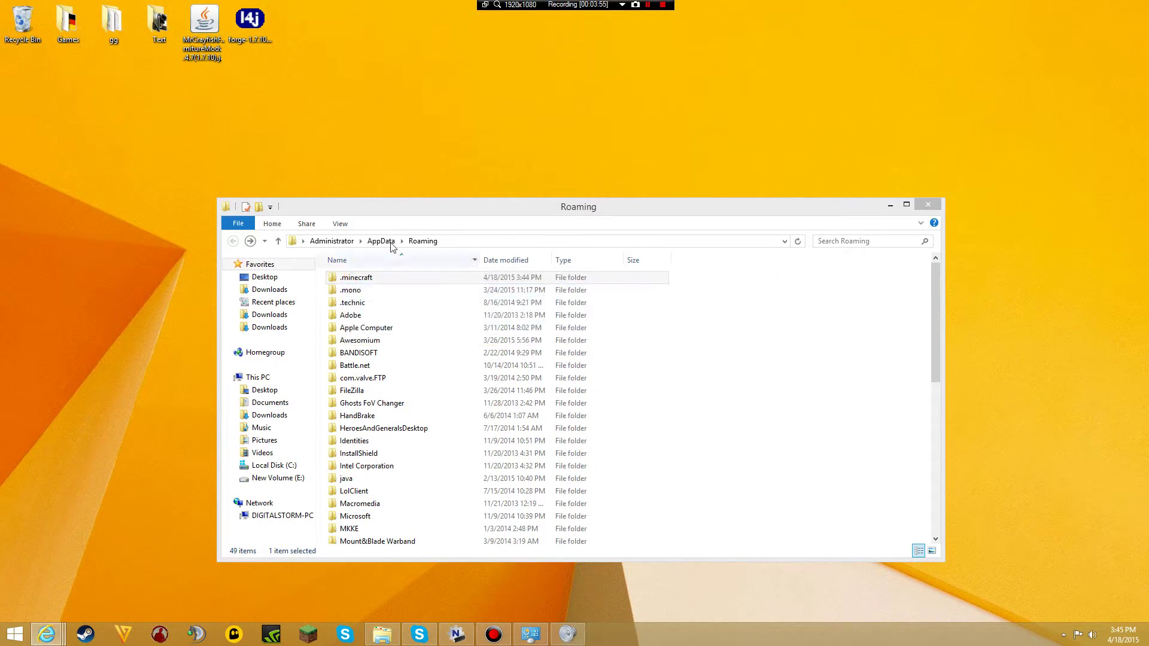
Open the .minecraft folder in Roaming and look over its contents.
double_click(363, 282)
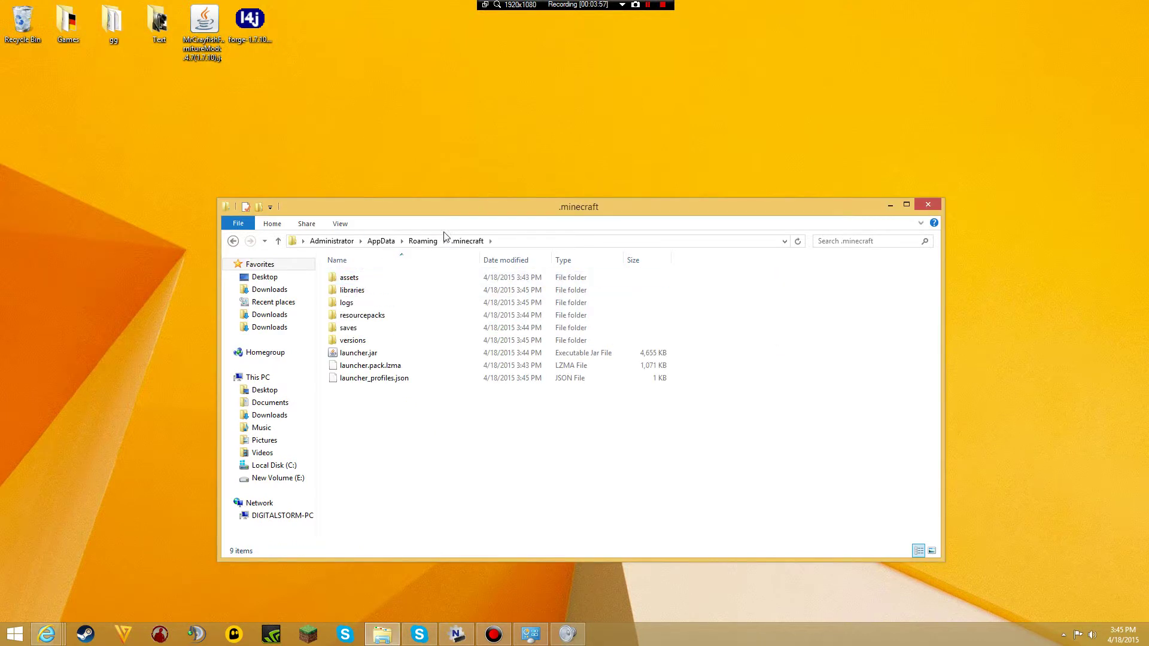
click(360, 291)
click(541, 578)
Reopen the Minecraft Launcher, select the Forge profile and launch the game.
click(316, 641)
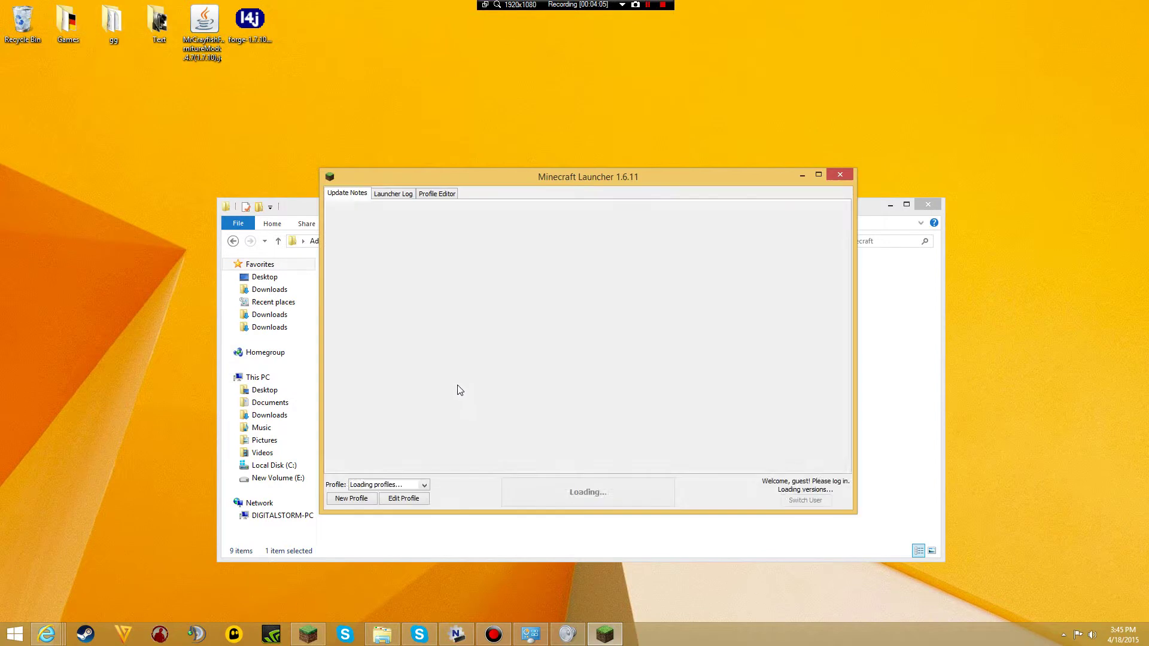
click(378, 486)
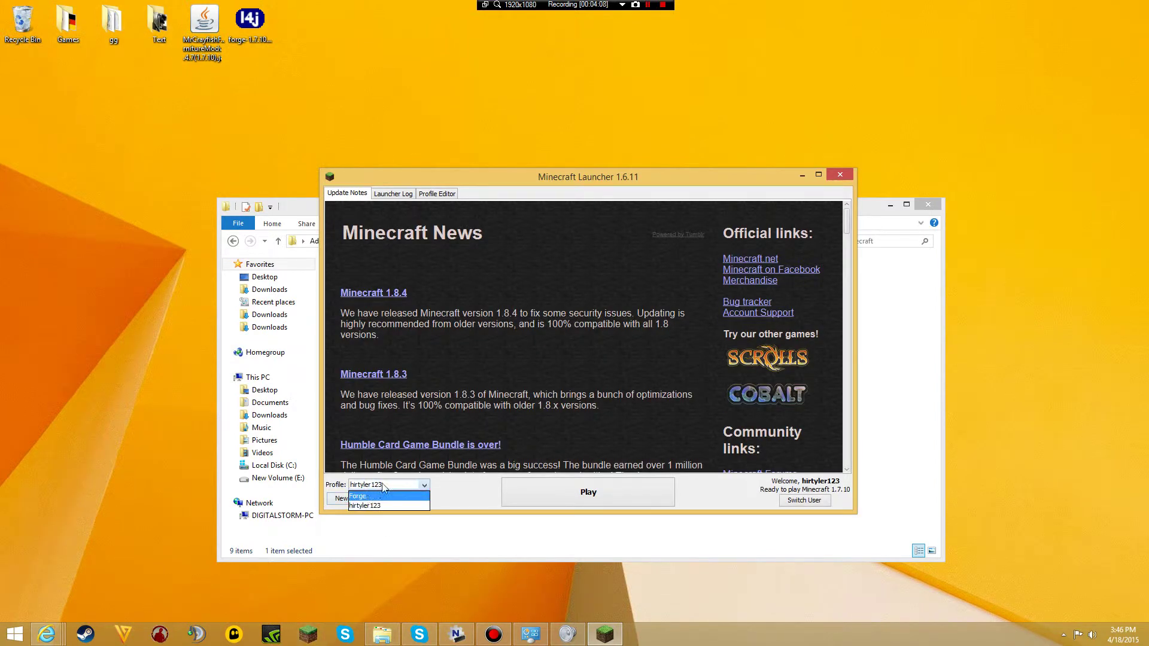
click(384, 486)
click(384, 486)
click(365, 486)
click(365, 486)
click(359, 497)
click(617, 501)
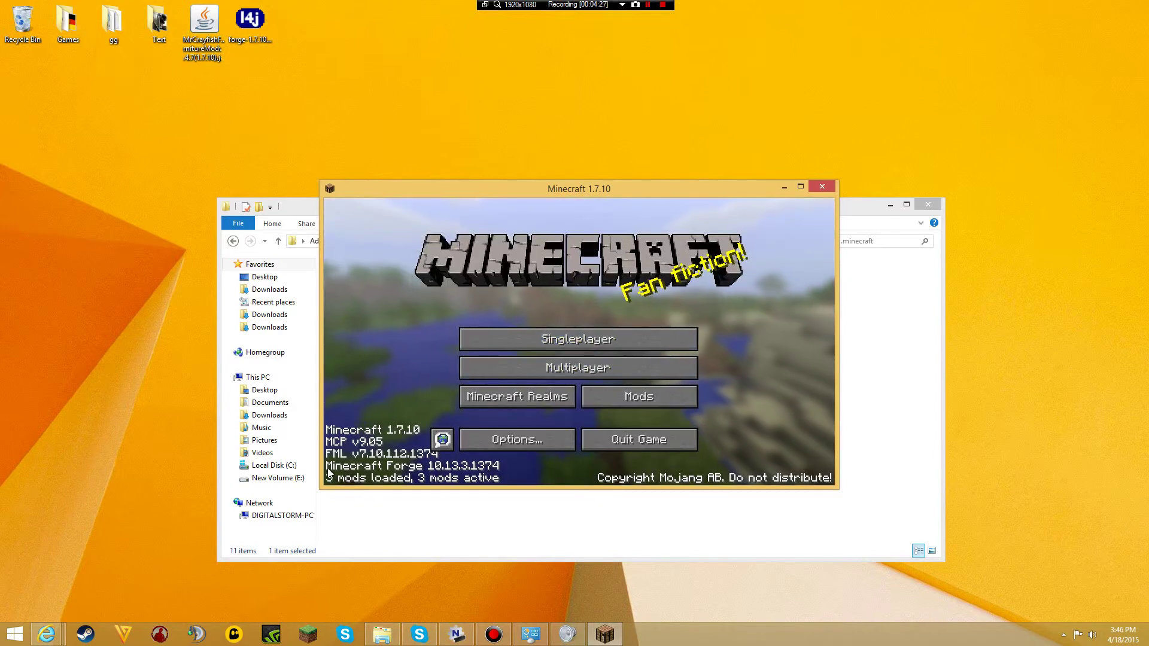
Look through the entries of the in-game Mod List and quit the game.
click(643, 401)
click(419, 388)
click(434, 335)
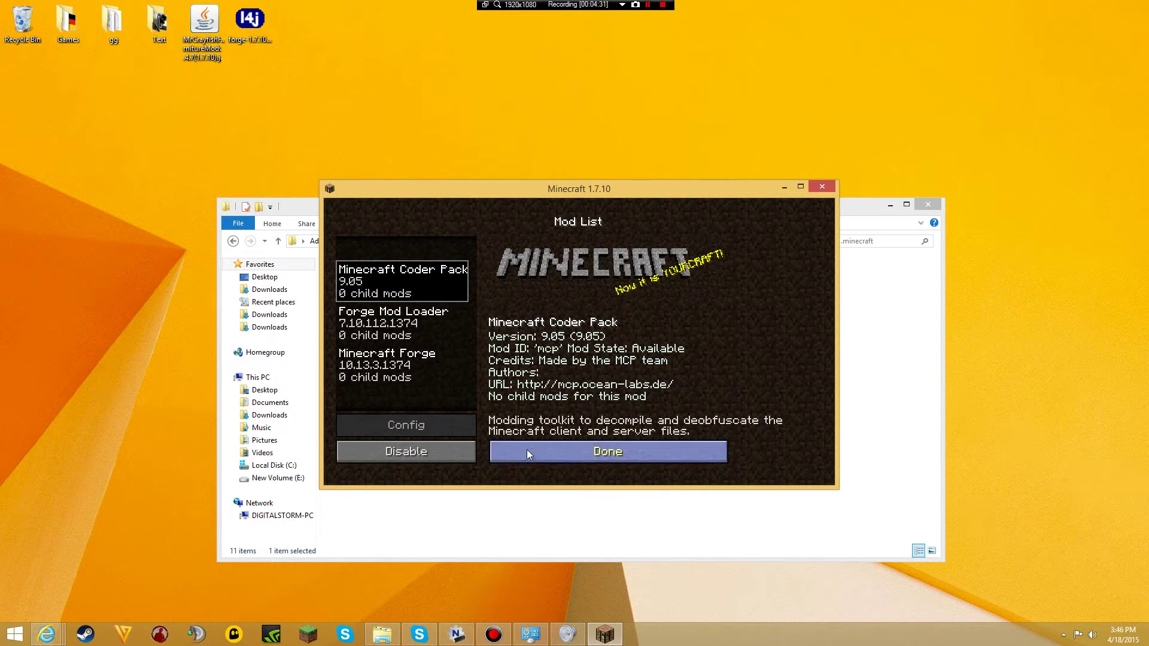
click(539, 450)
click(647, 448)
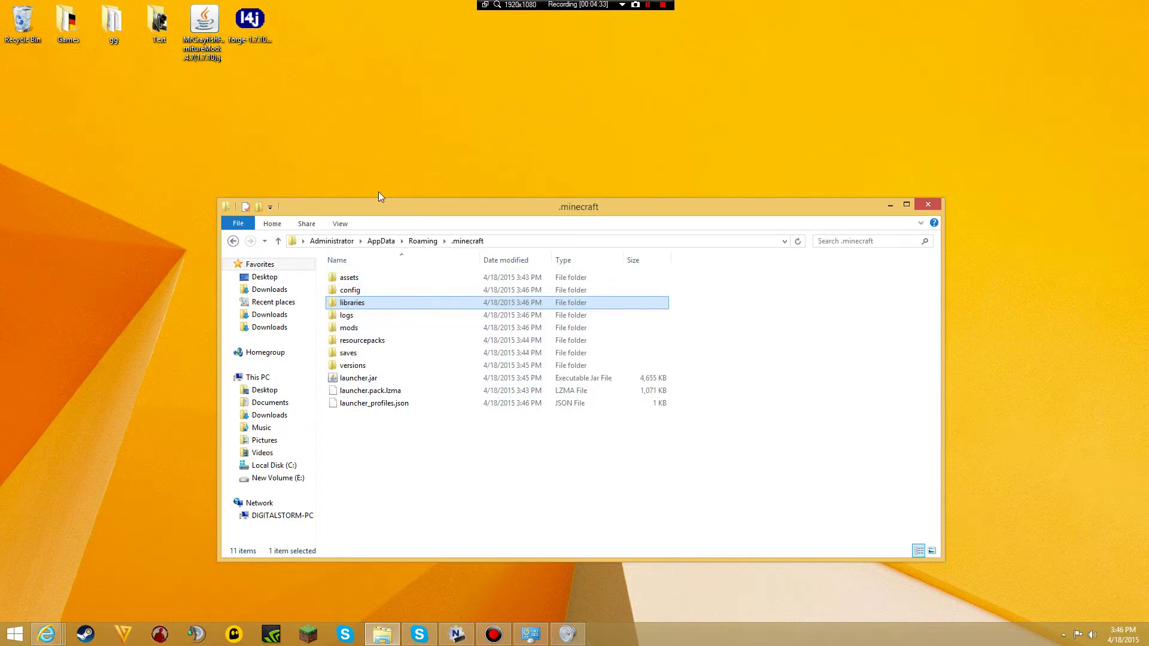
Move MrCrayfishFurnitureModv3.4.7(1.7.10).jar from the desktop into the mods folder inside .minecraft.
drag(410, 217, 415, 209)
click(238, 234)
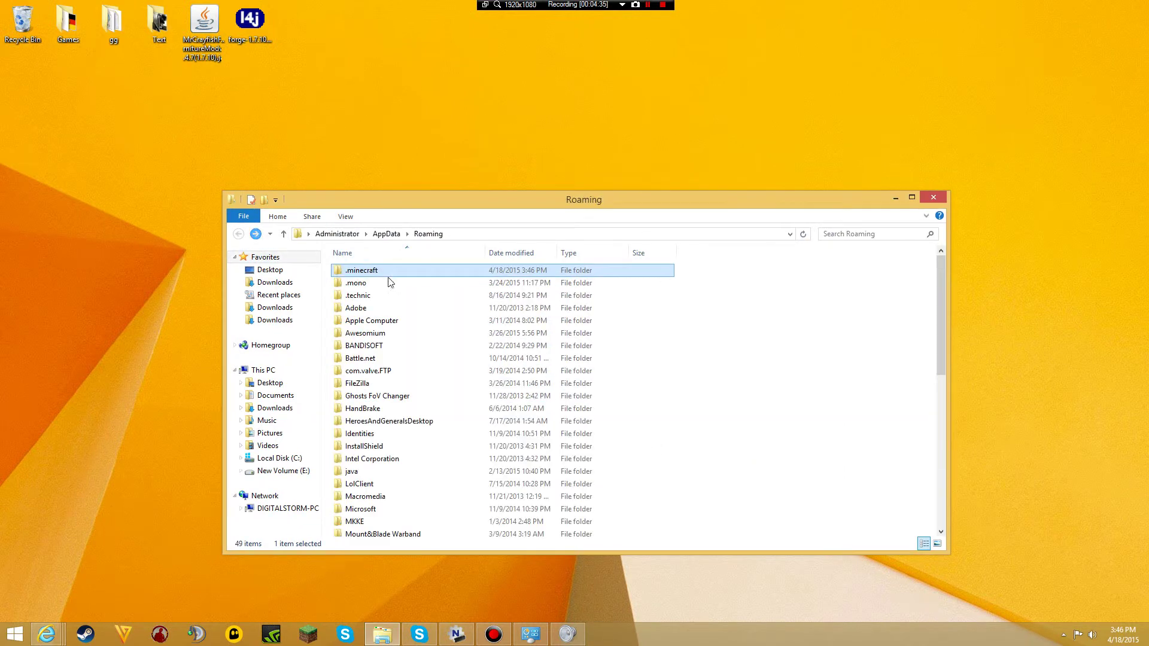
double_click(393, 270)
double_click(372, 321)
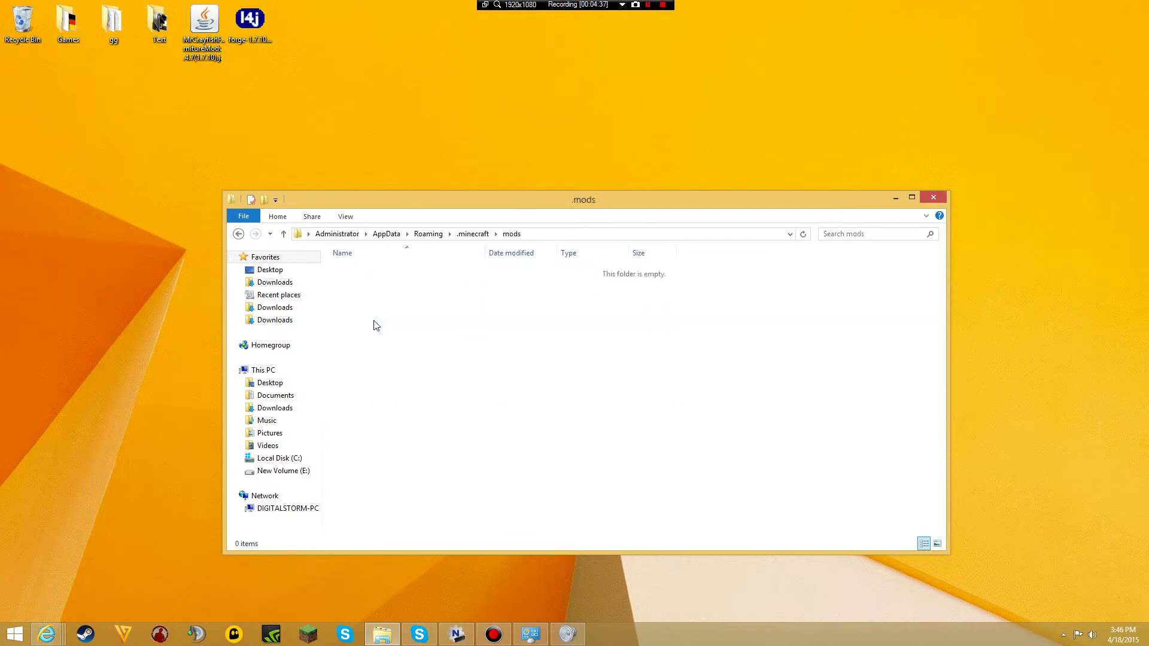
click(200, 47)
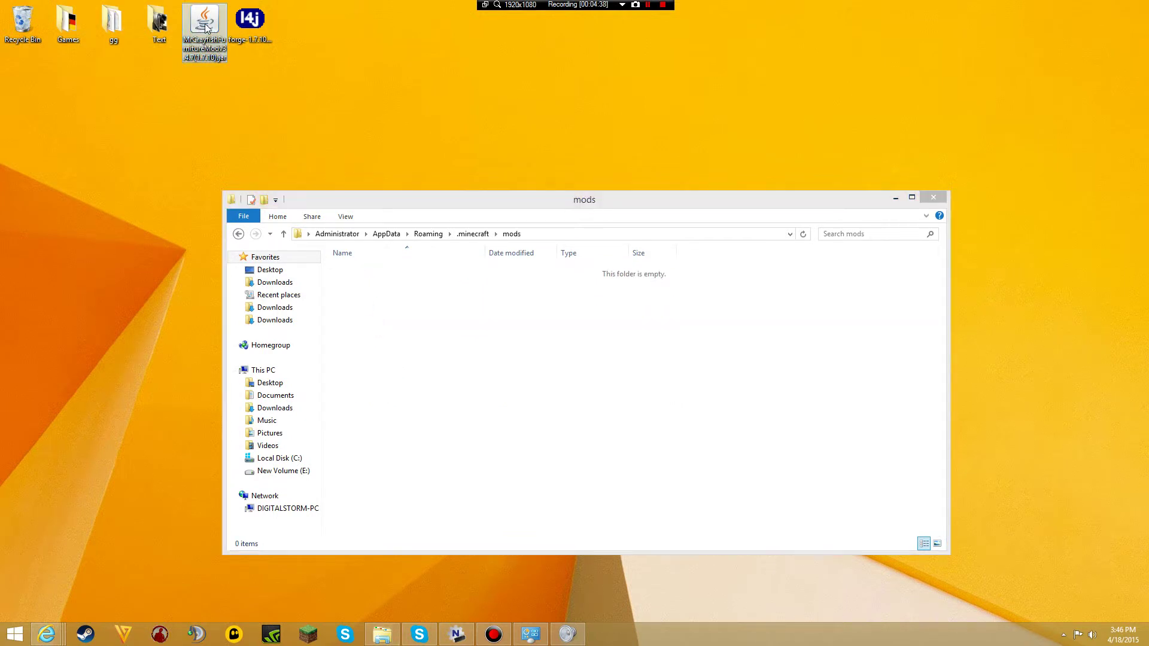
drag(207, 29, 432, 300)
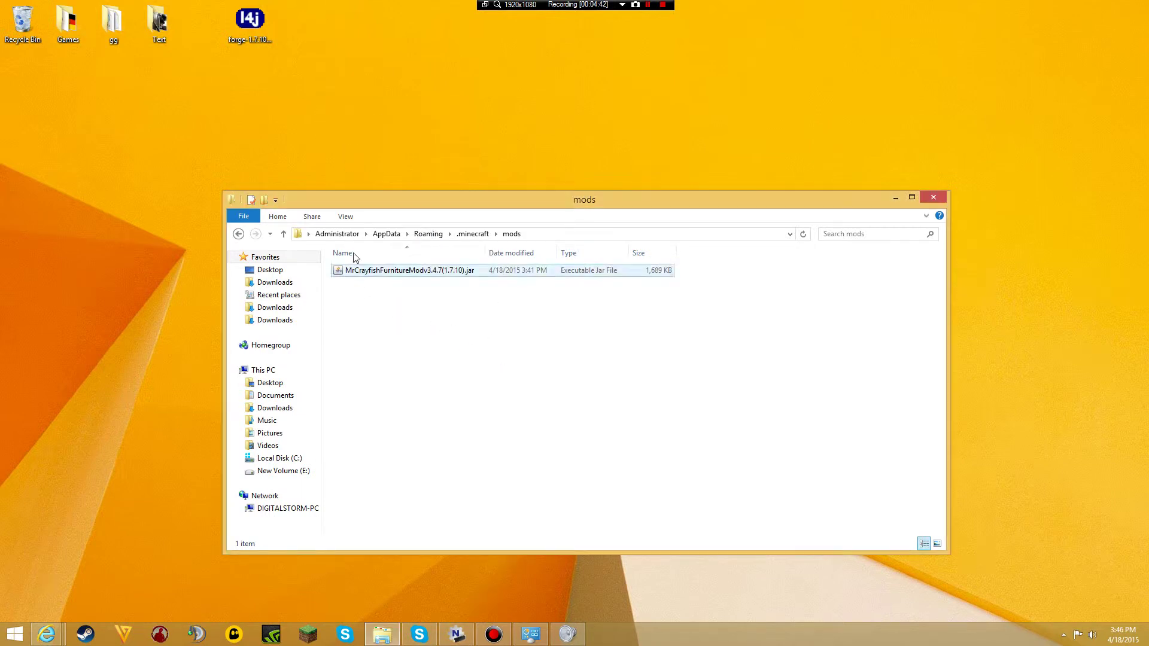
Start the Minecraft Launcher again and play with the Forge profile selected.
click(309, 636)
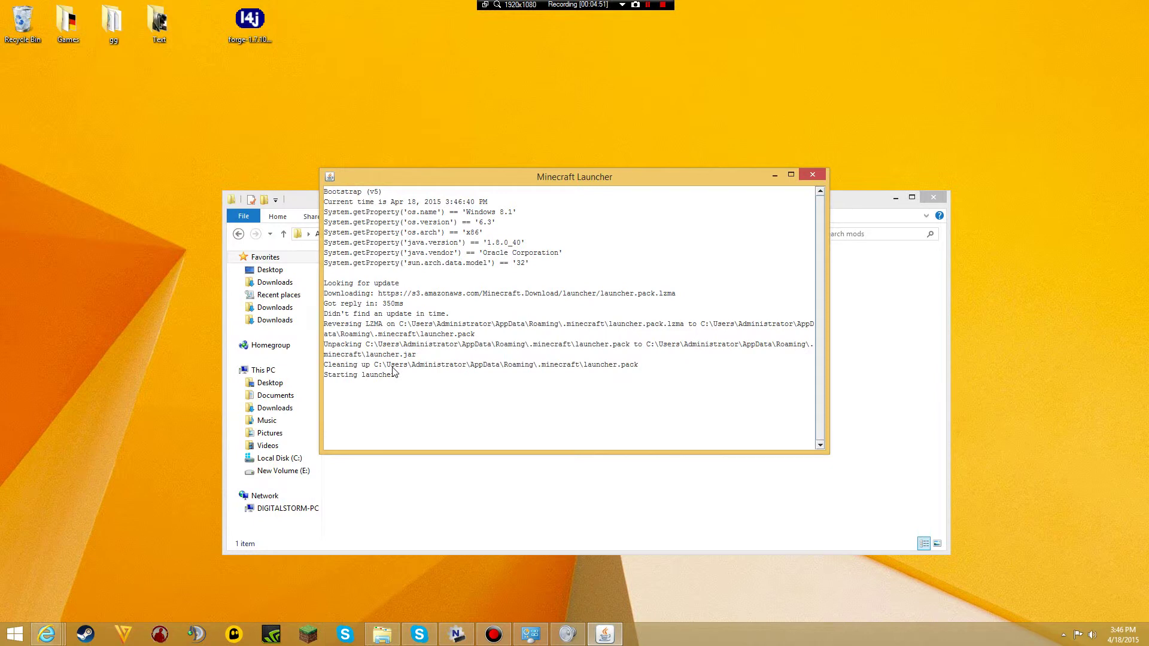
click(377, 484)
click(367, 495)
click(367, 486)
click(359, 498)
click(507, 498)
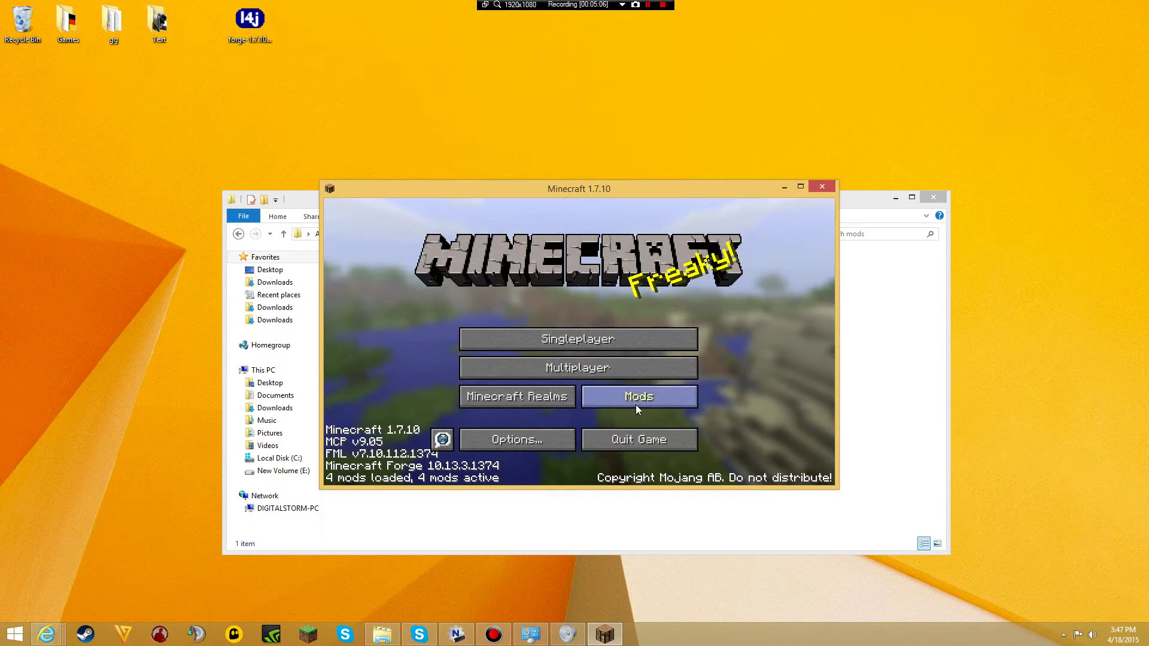
Check the MrCrayfish's Furniture Mod entry and the other entries in the Mod List, and return to the main menu.
click(633, 404)
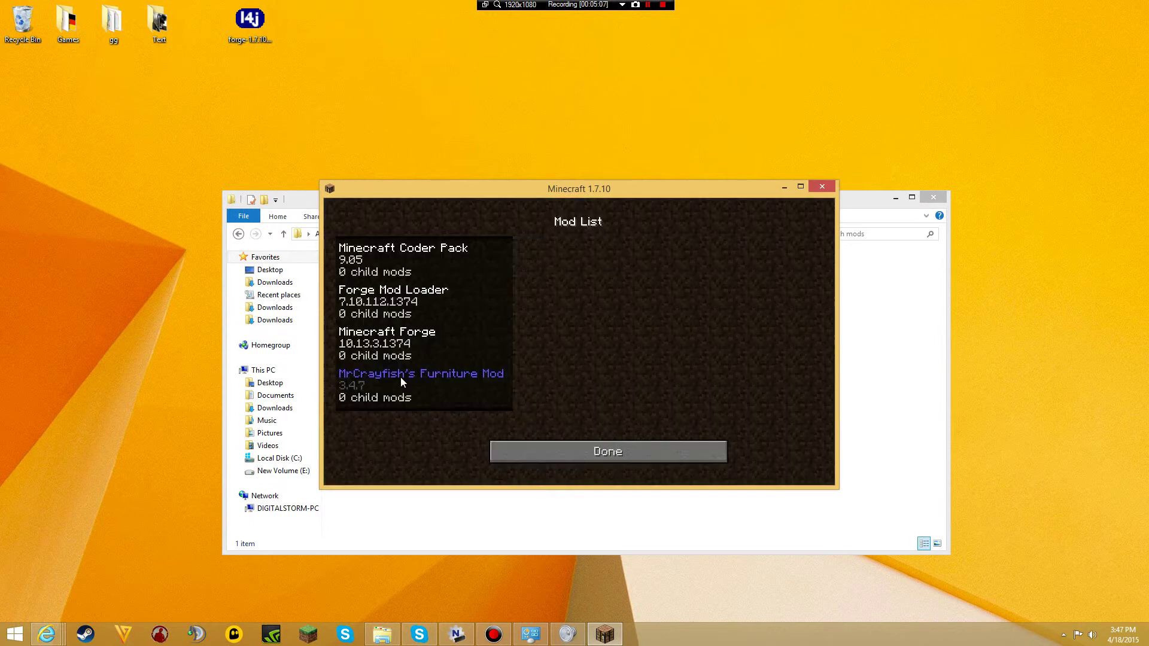
click(395, 382)
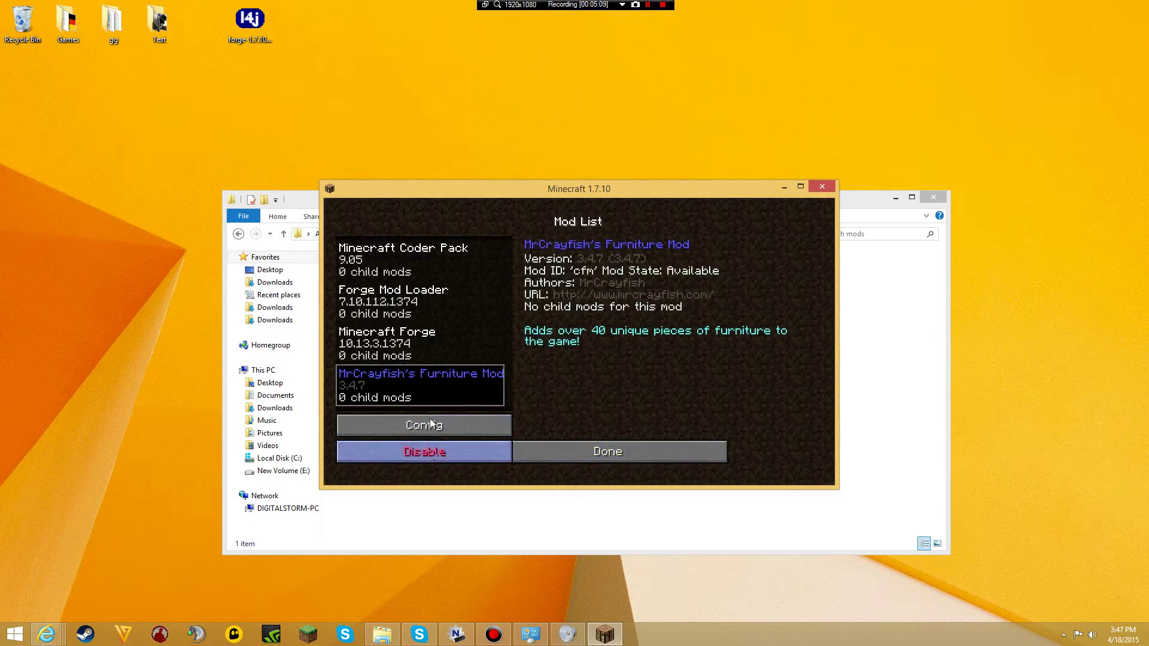
click(413, 344)
click(411, 314)
click(425, 253)
click(414, 398)
click(612, 456)
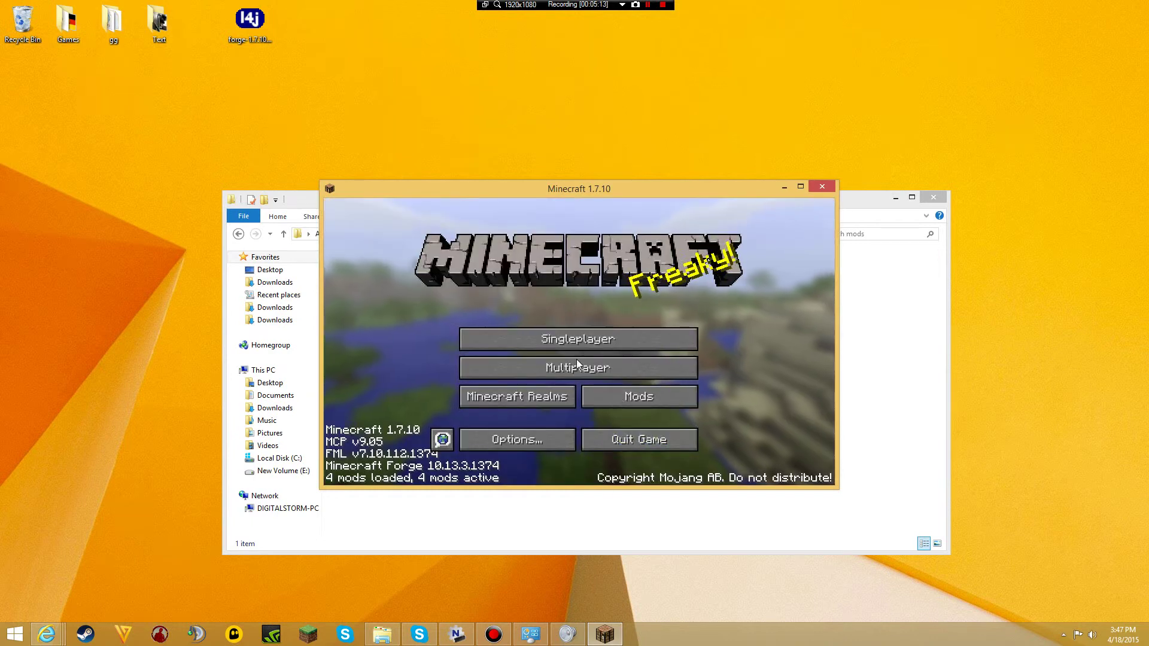
Adjust the volume levels in the Music & Sounds options and return to the main menu.
click(511, 429)
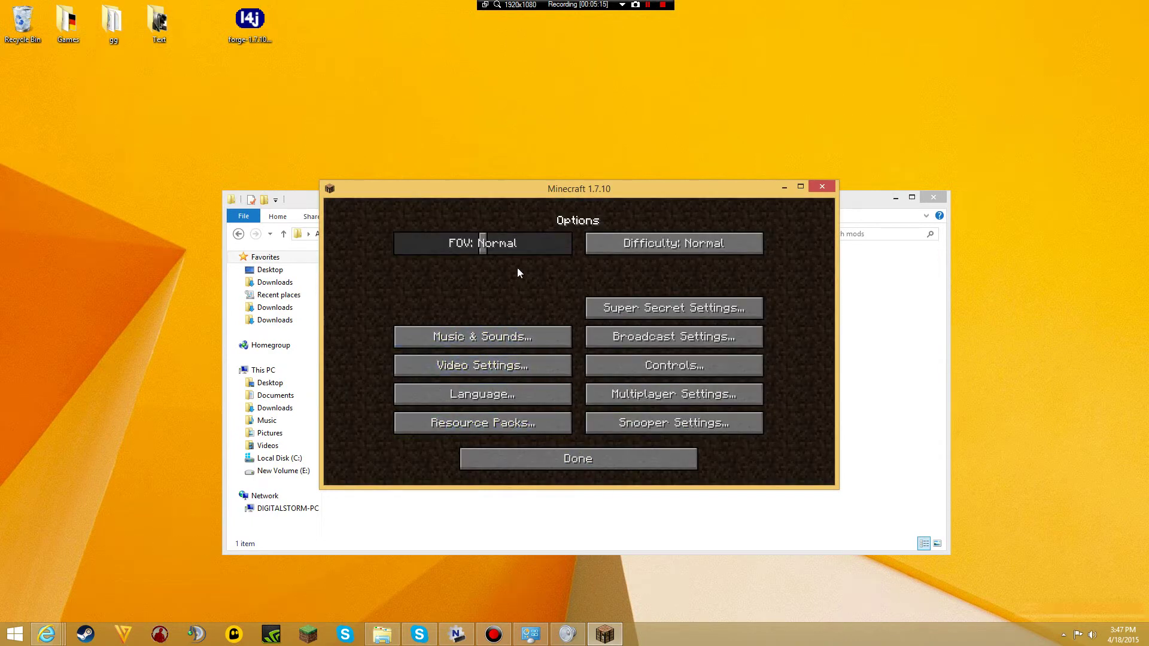
click(511, 337)
click(533, 243)
click(458, 272)
click(421, 288)
click(531, 452)
click(590, 464)
Create a new singleplayer world named New World in Creative game mode.
click(573, 342)
click(644, 436)
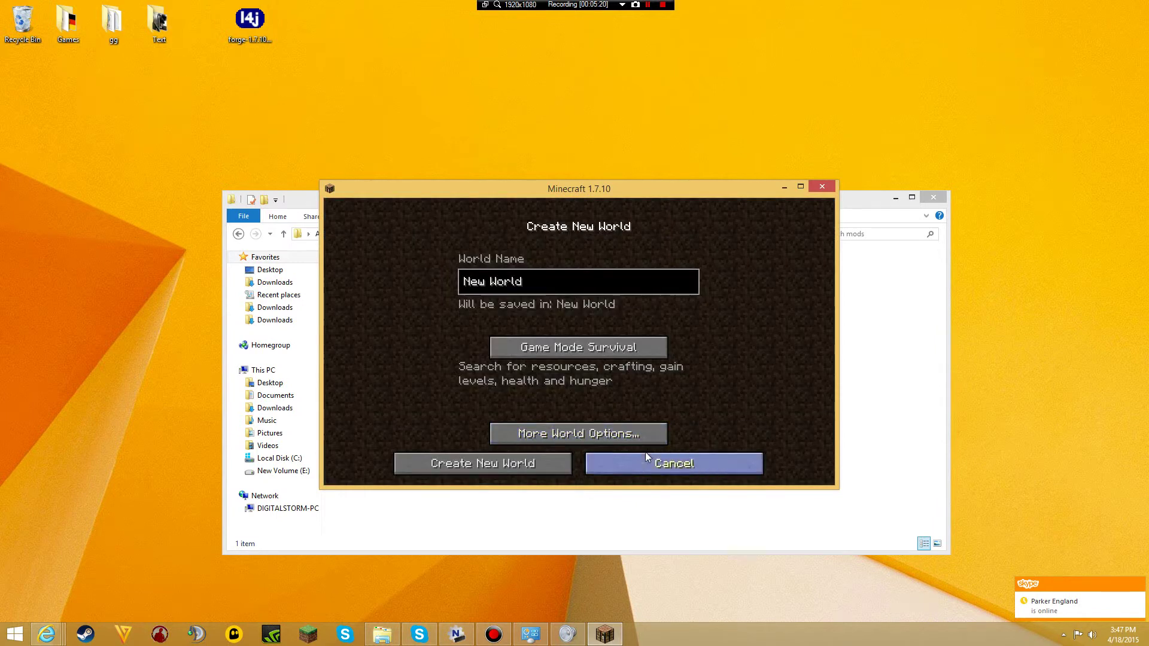
click(604, 348)
click(592, 348)
click(494, 462)
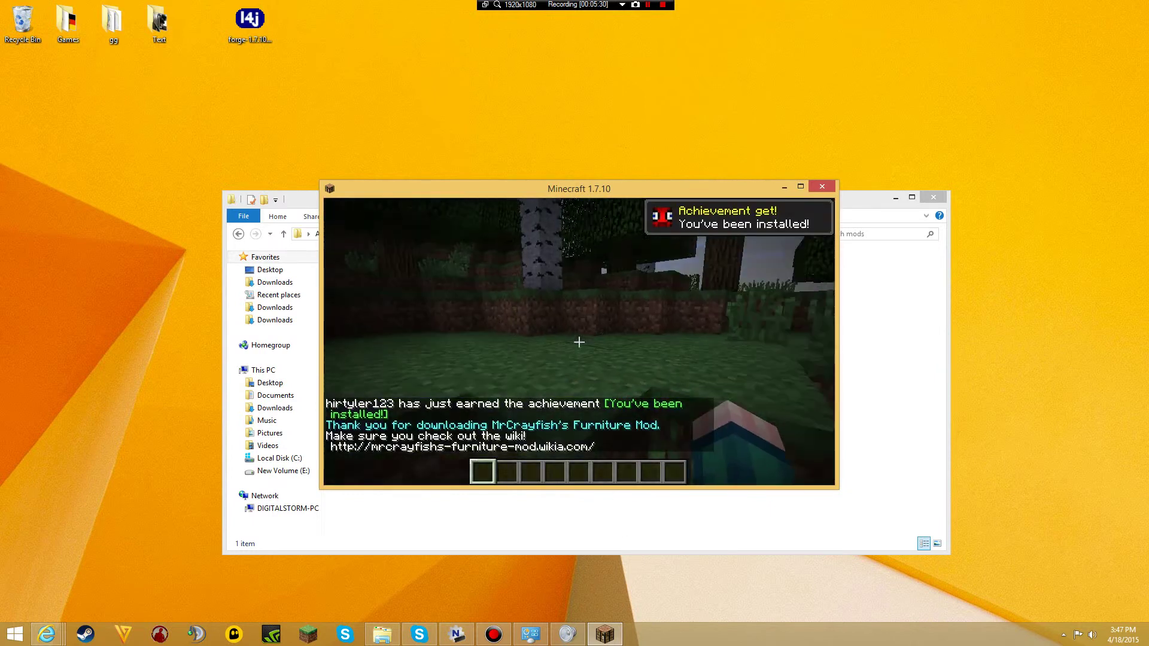
Take the computer from the MrCrayfish's Furniture Mod page of the creative inventory into the first hotbar slot.
key(w)
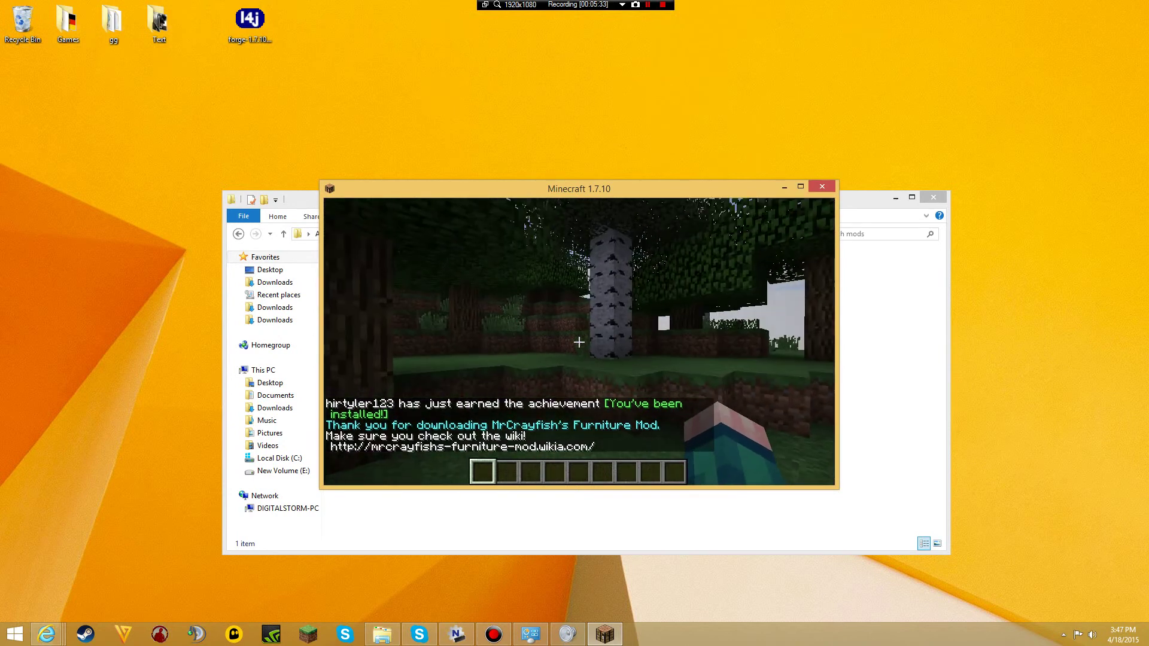
key(e)
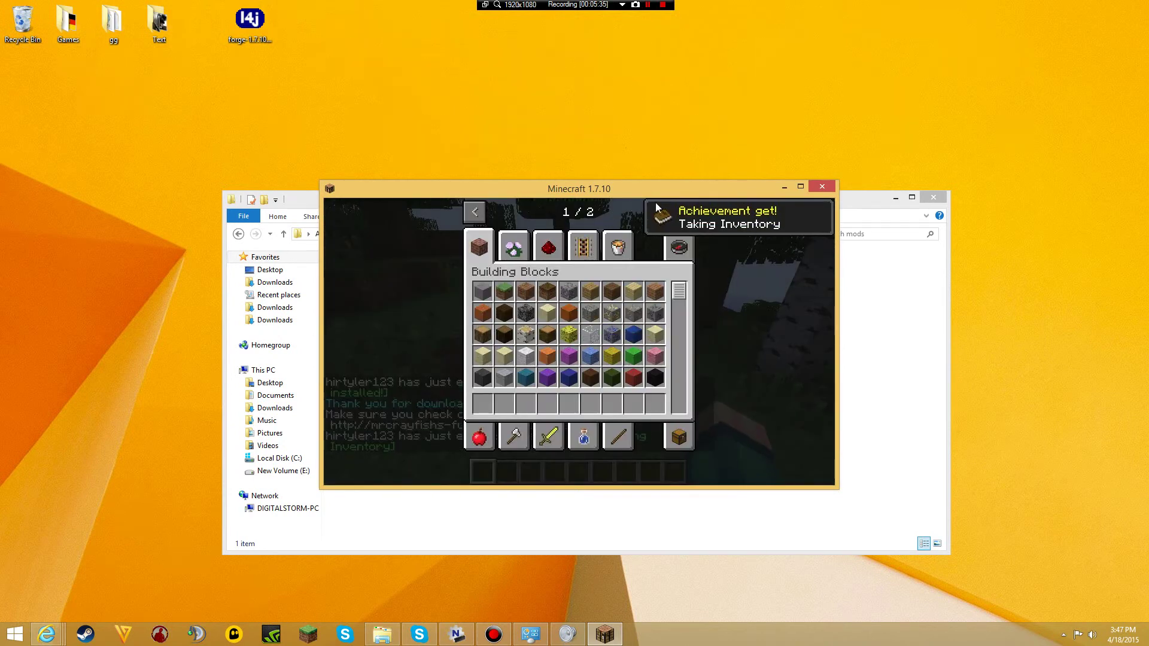
click(673, 208)
click(480, 246)
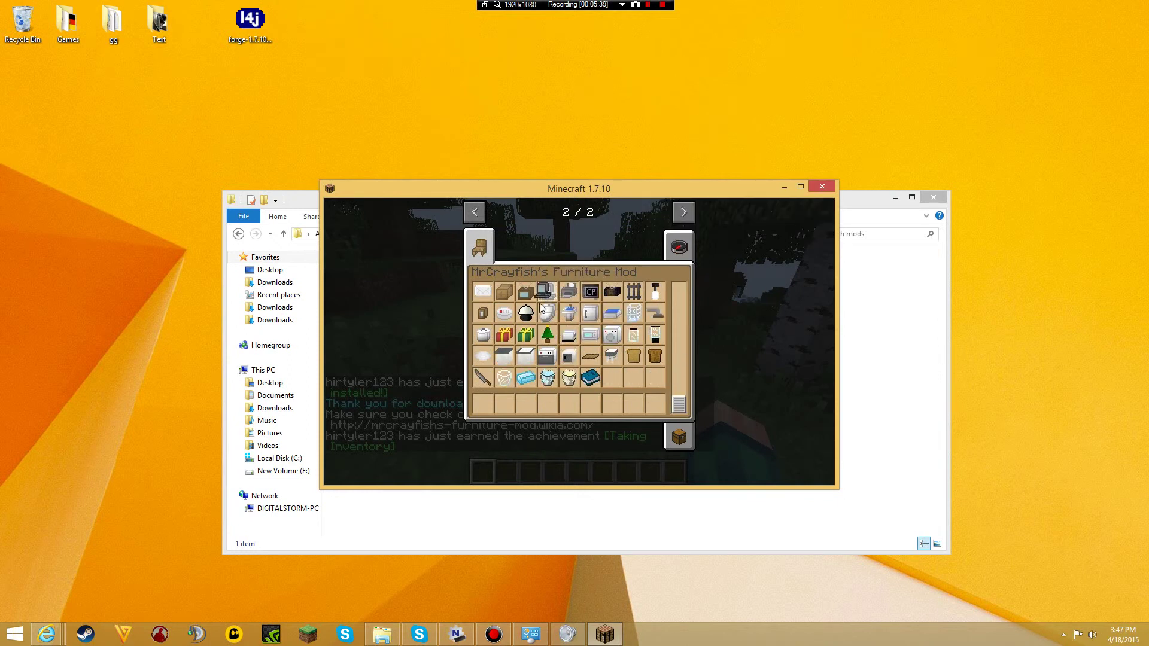
click(483, 312)
click(483, 404)
key(e)
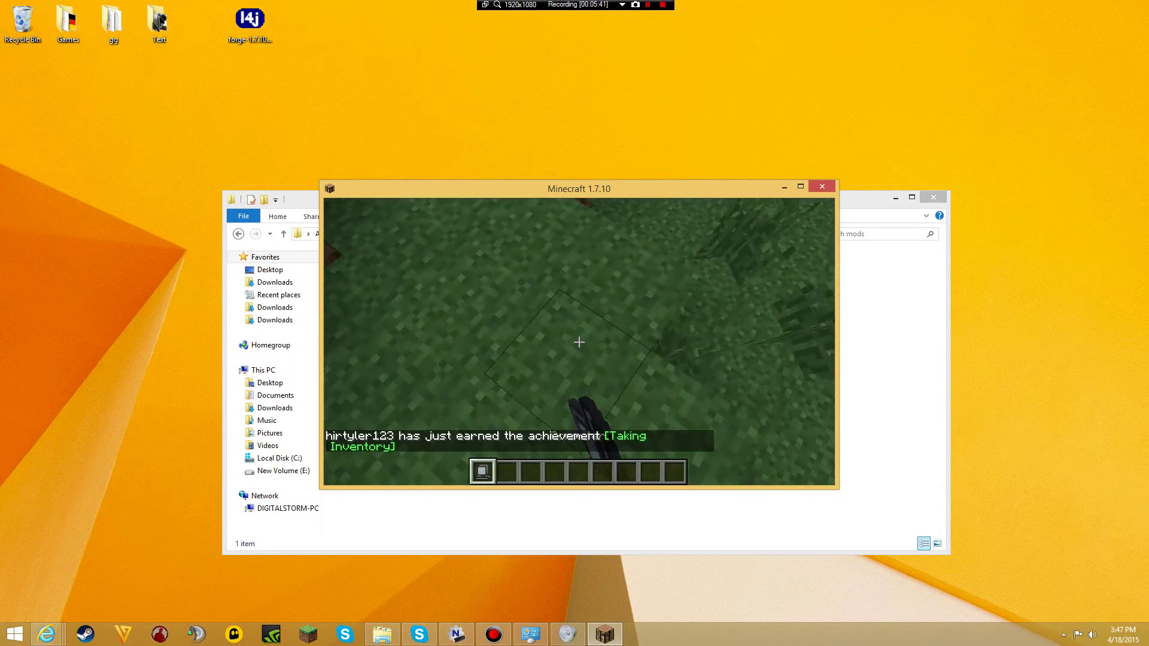
Place the computer on the grass, open and close its MineBay screen, and walk around it.
right_click(579, 342)
right_click(580, 343)
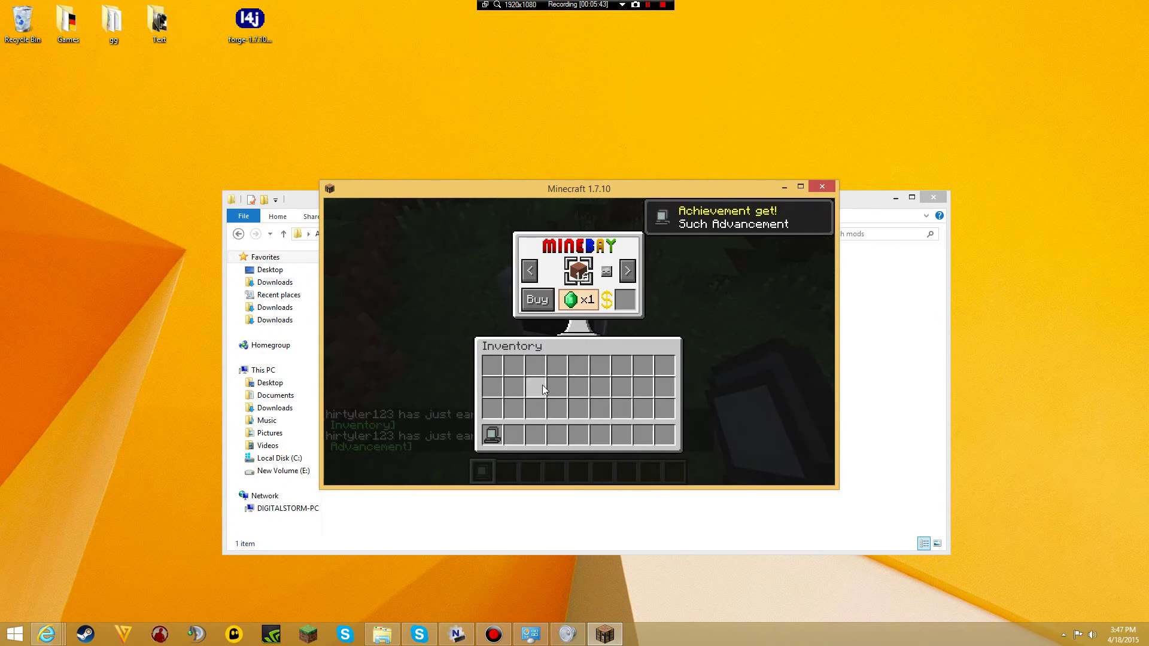
key(Escape)
key(2)
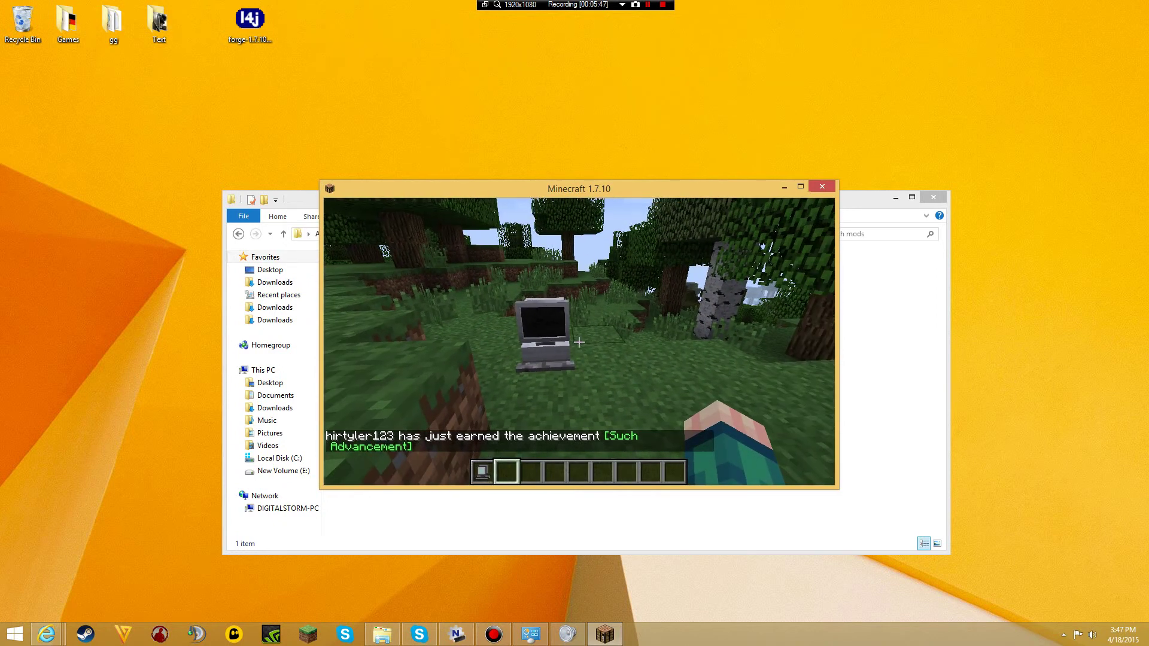
key(w)
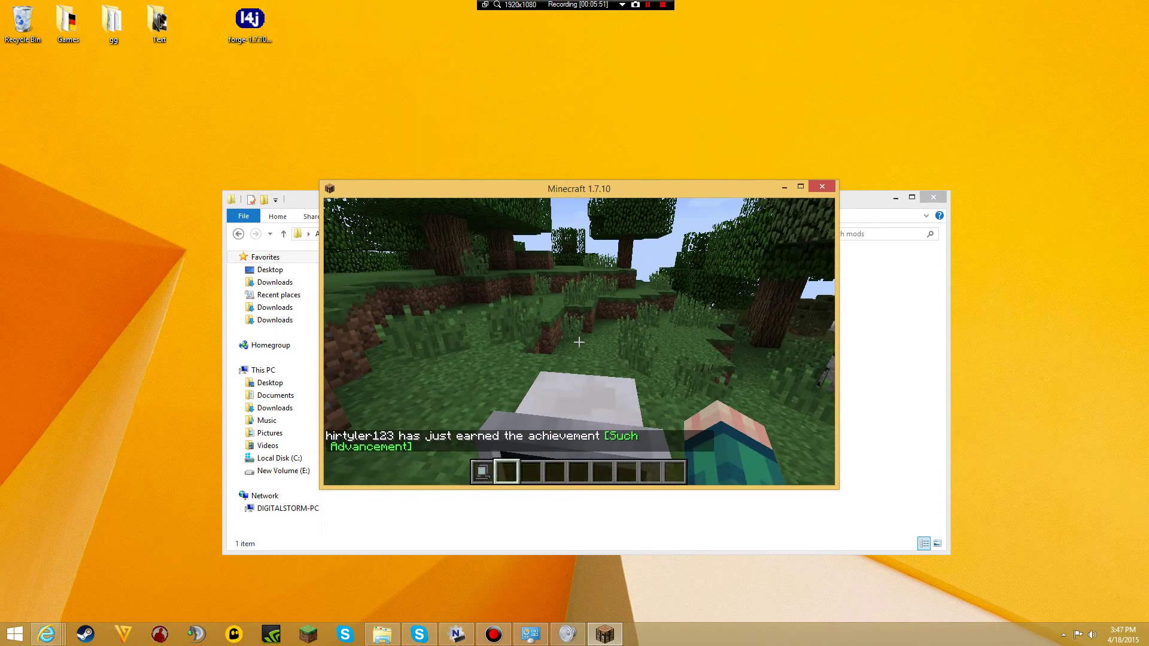
key(s)
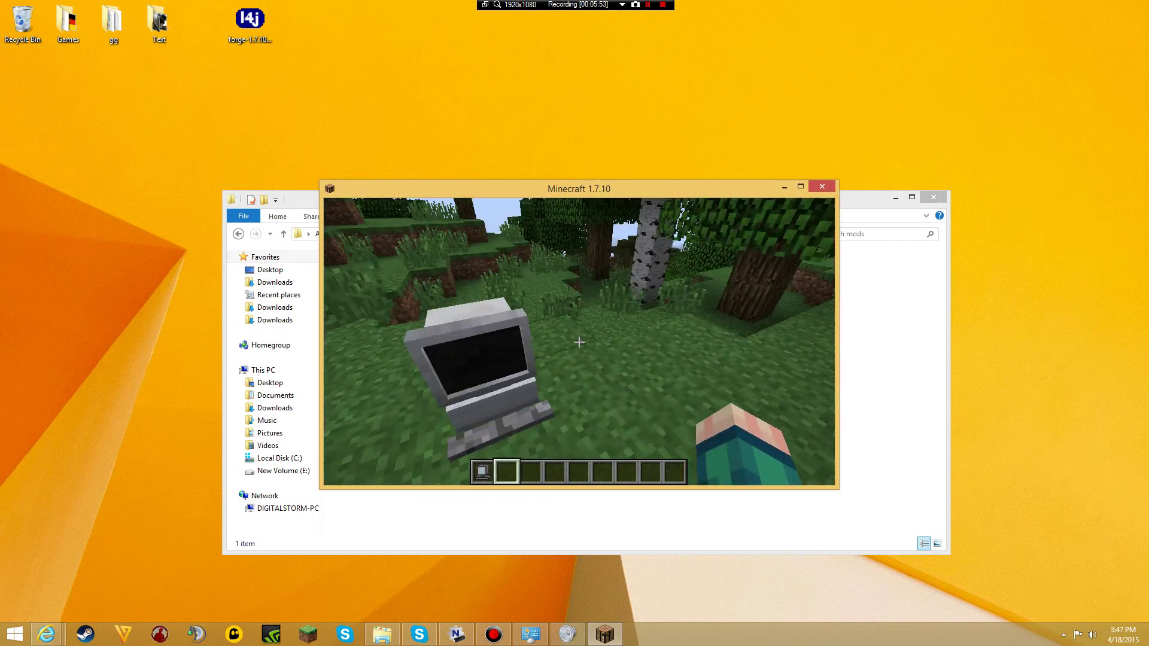